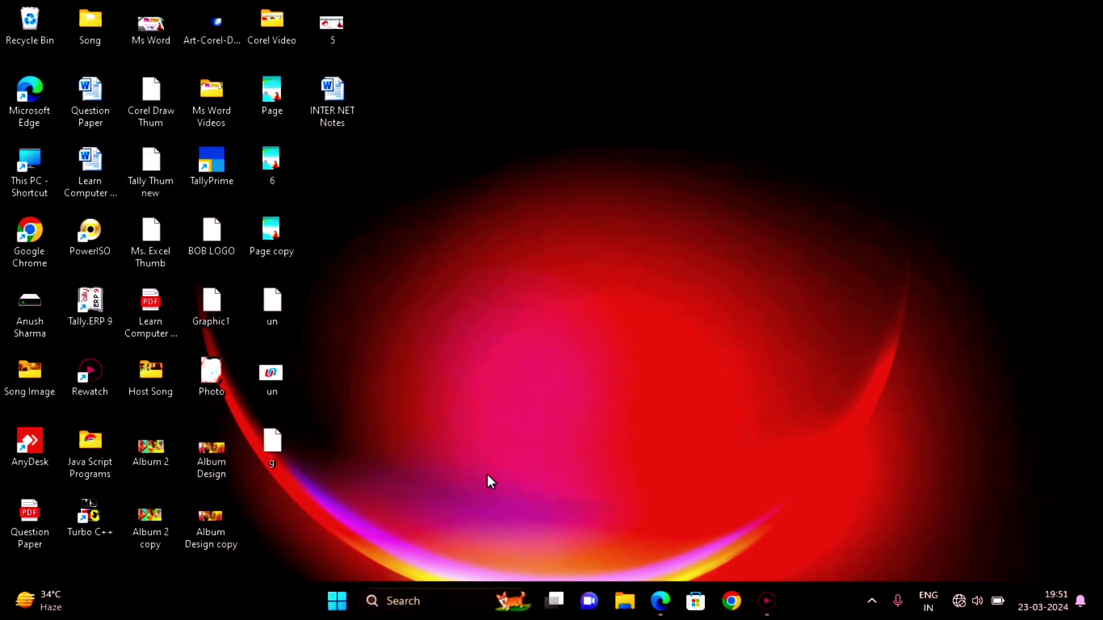
Switch to the Edge window showing the Learn Computer IT MS. WORD PDF's Change Case page
key(alt+Tab)
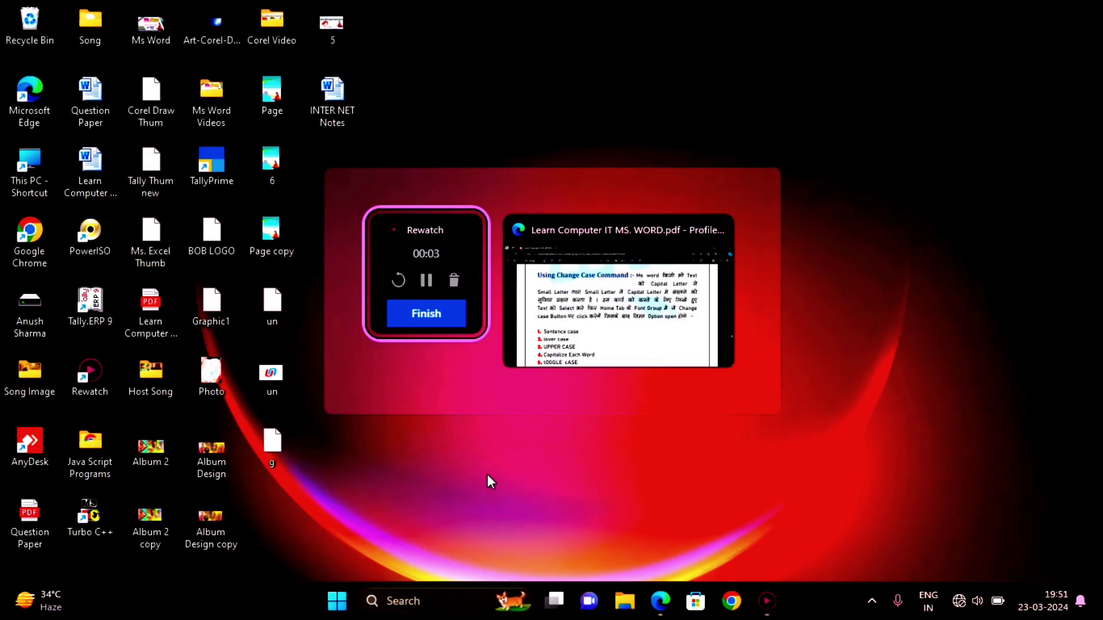
key(alt+Tab)
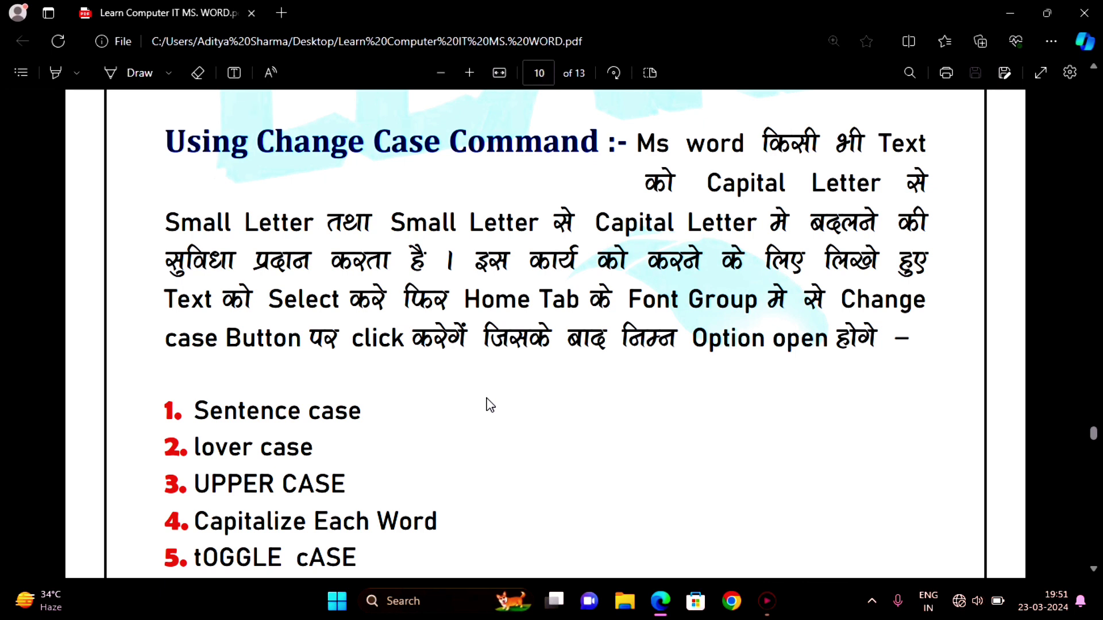
scroll(490, 405, up, 3)
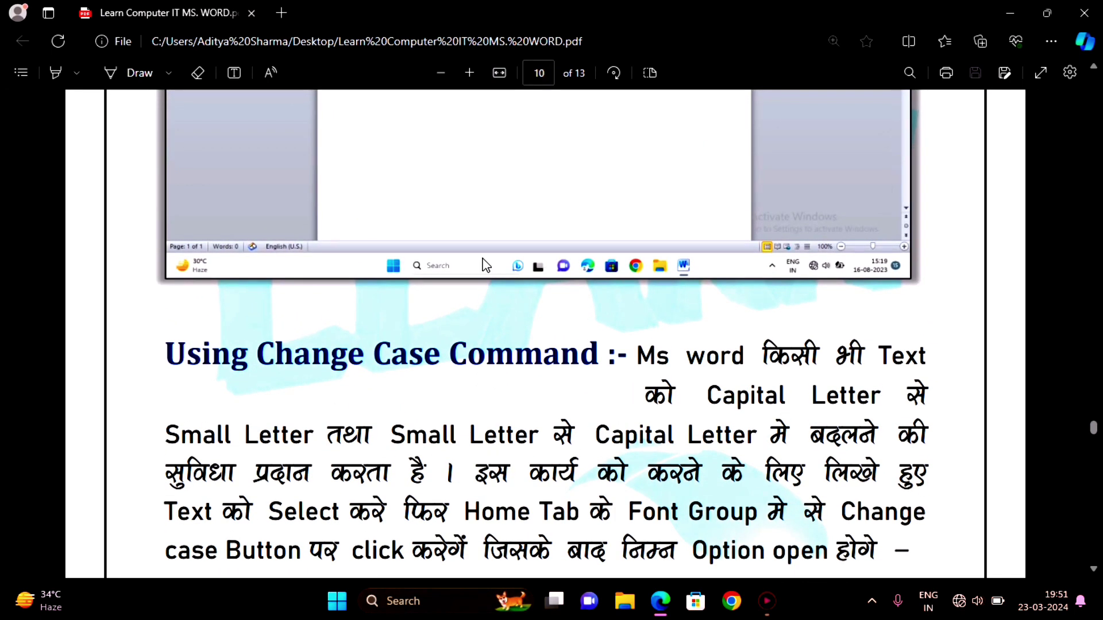
middle_click(482, 266)
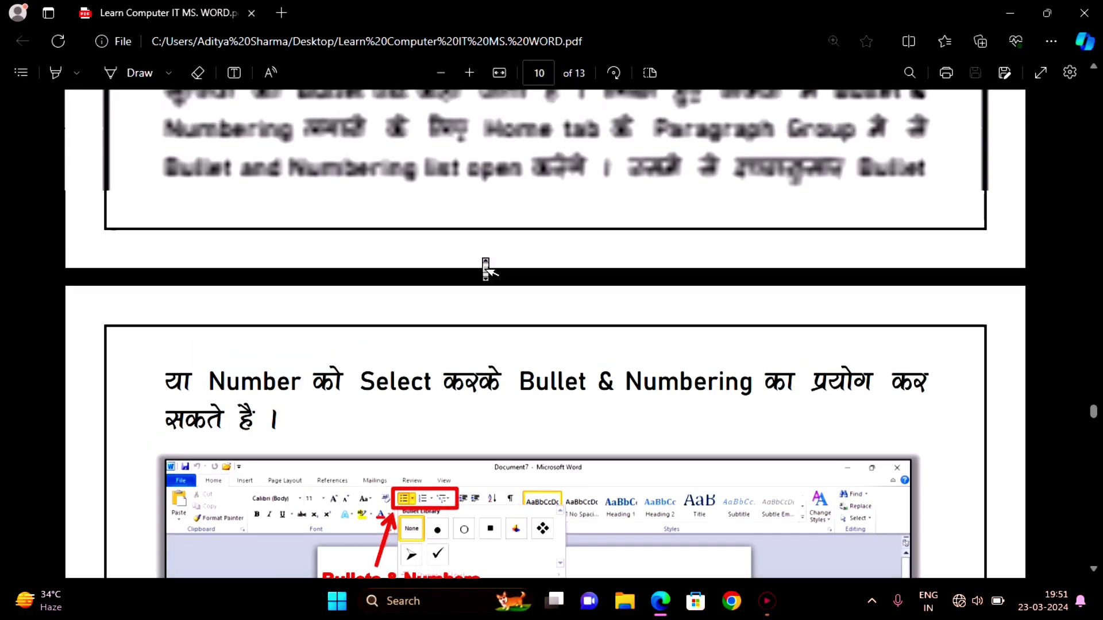
middle_click(485, 270)
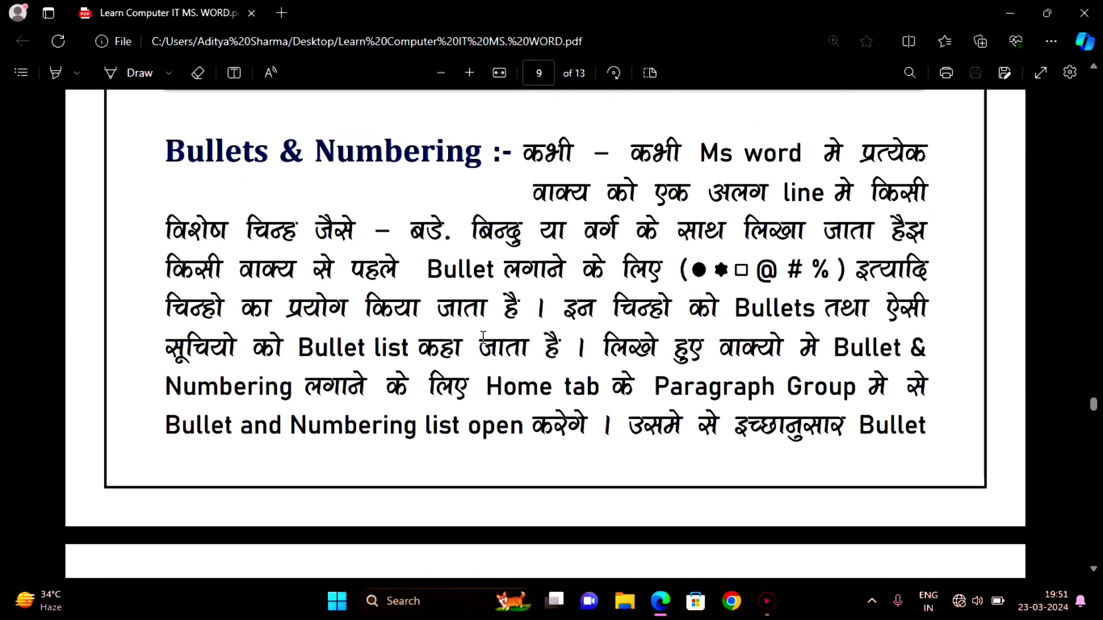
scroll(483, 337, down, 3)
scroll(483, 336, down, 5)
scroll(483, 336, down, 5)
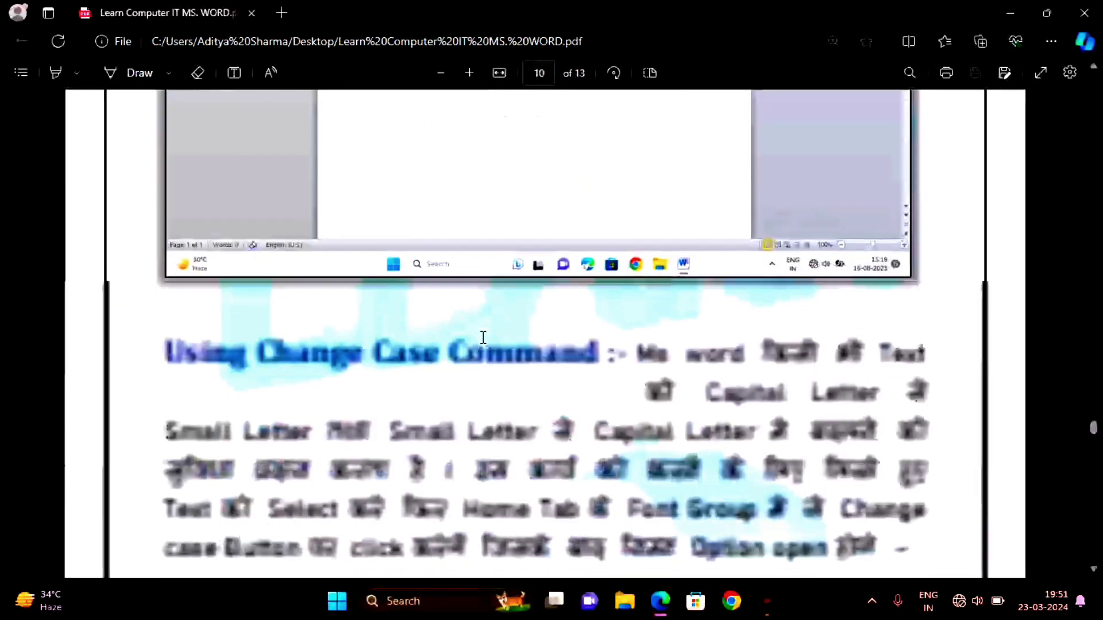
scroll(483, 337, down, 4)
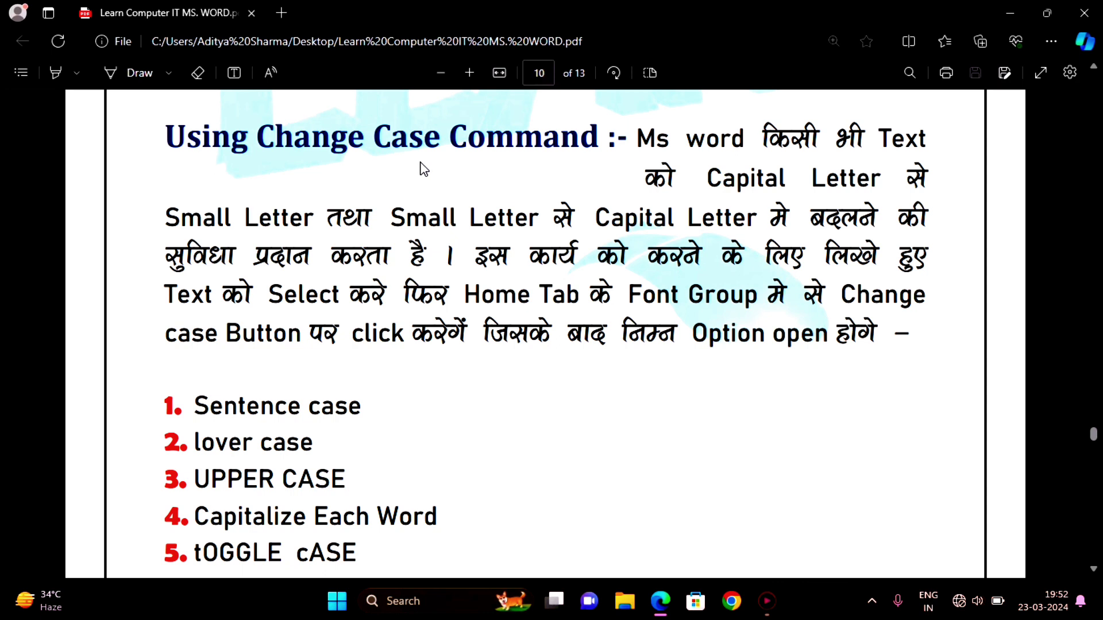
Highlight the Using Change Case Command heading in yellow
click(78, 74)
click(300, 130)
drag(167, 136, 627, 140)
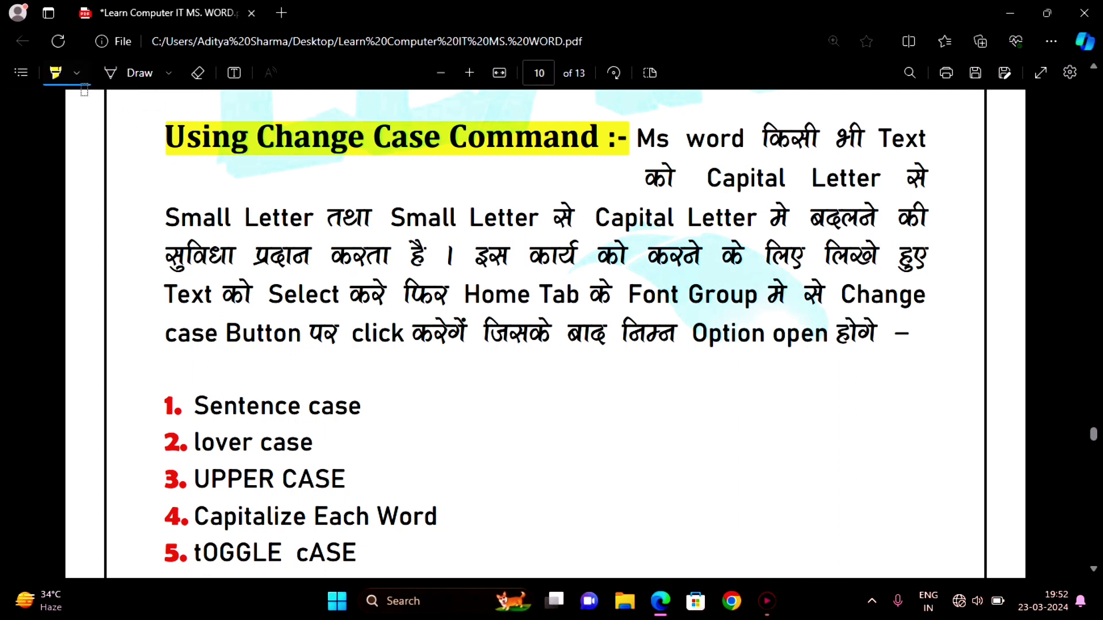
Highlight the five explanation lines below the heading in green
click(77, 73)
click(125, 134)
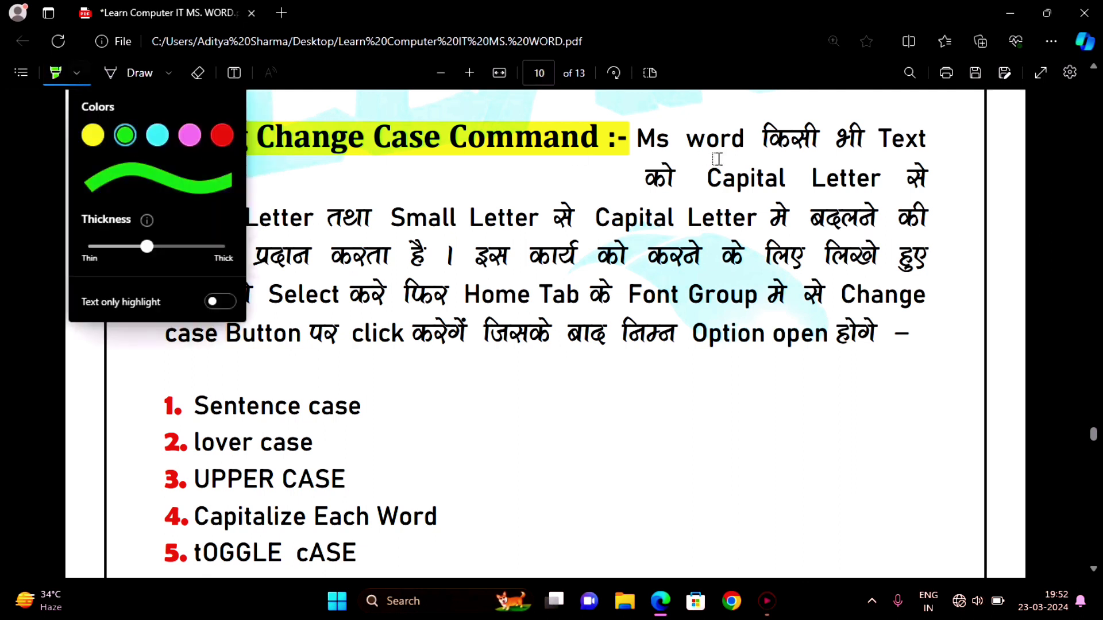
click(643, 139)
drag(642, 139, 927, 139)
drag(646, 178, 927, 177)
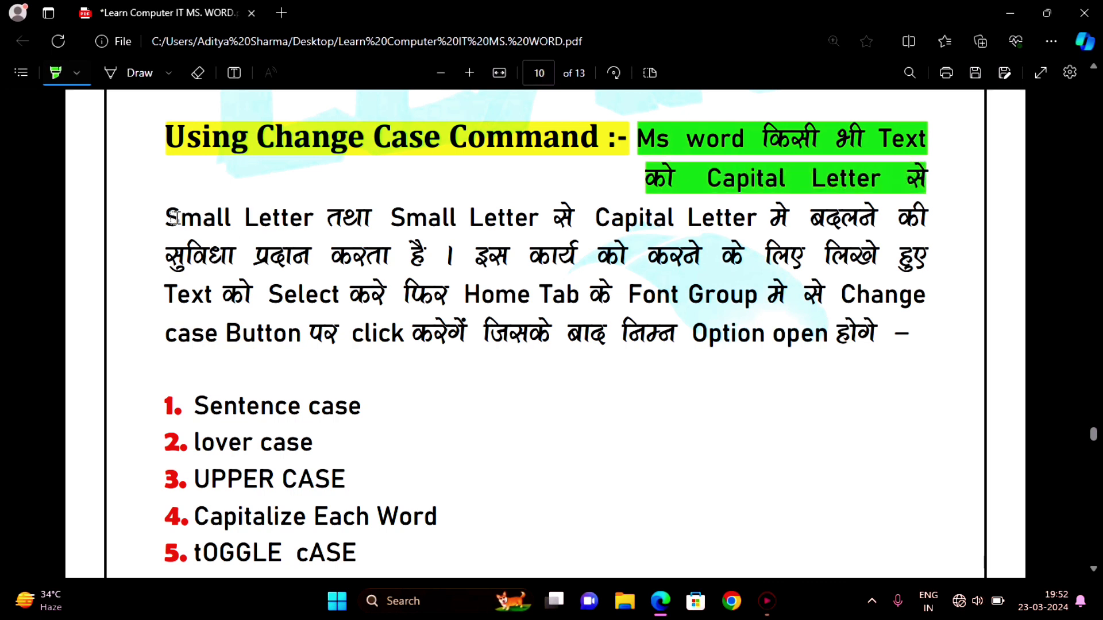
drag(166, 217, 470, 219)
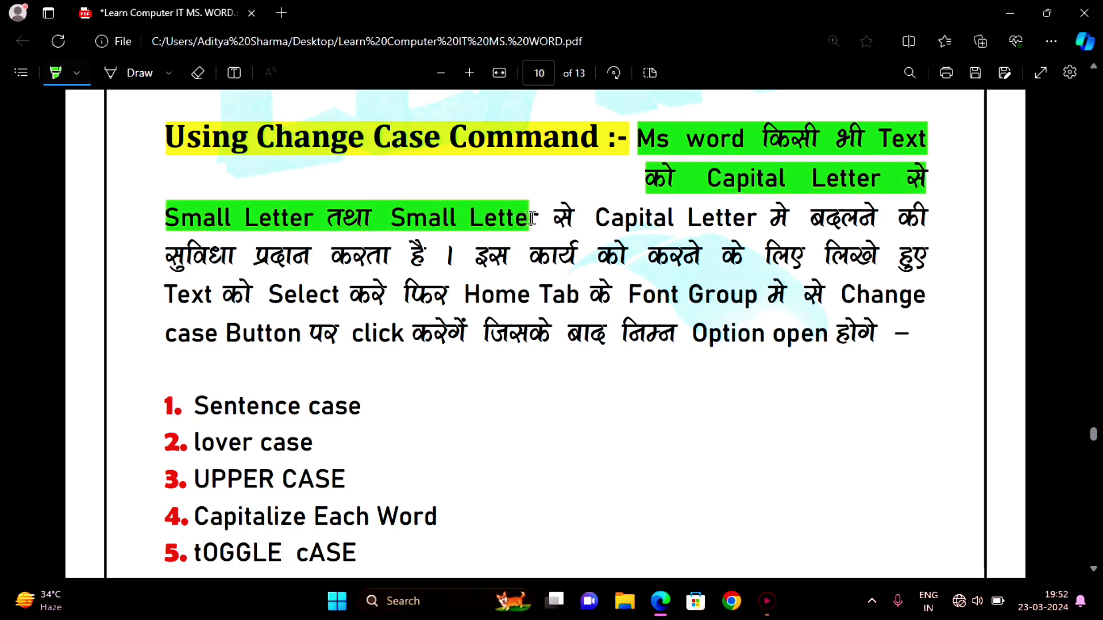
drag(470, 219, 927, 222)
drag(166, 255, 454, 256)
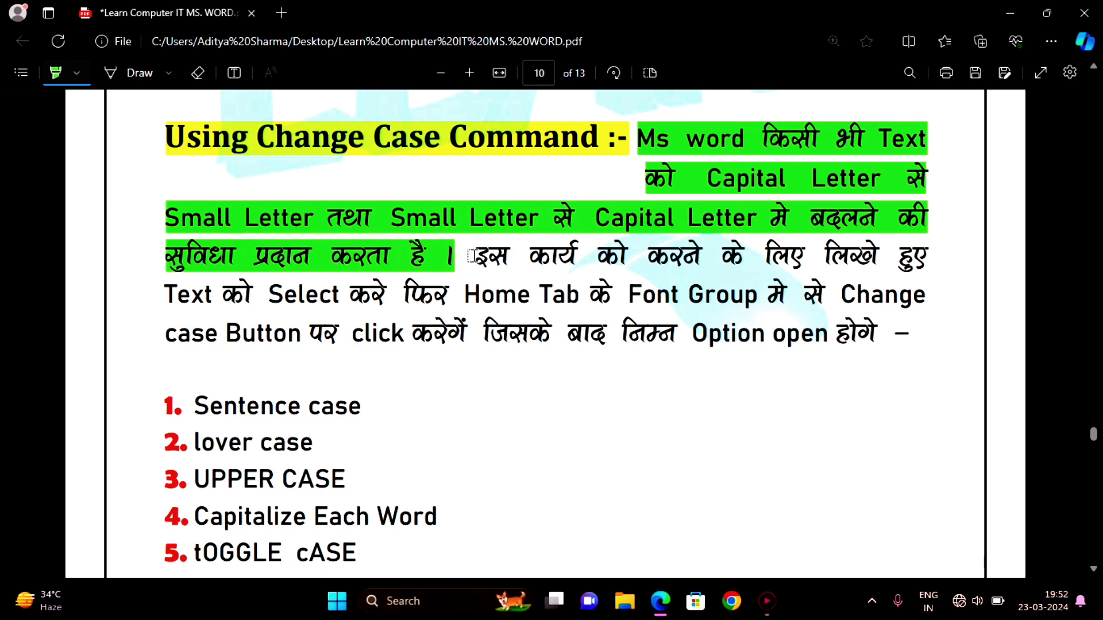
drag(467, 253, 927, 265)
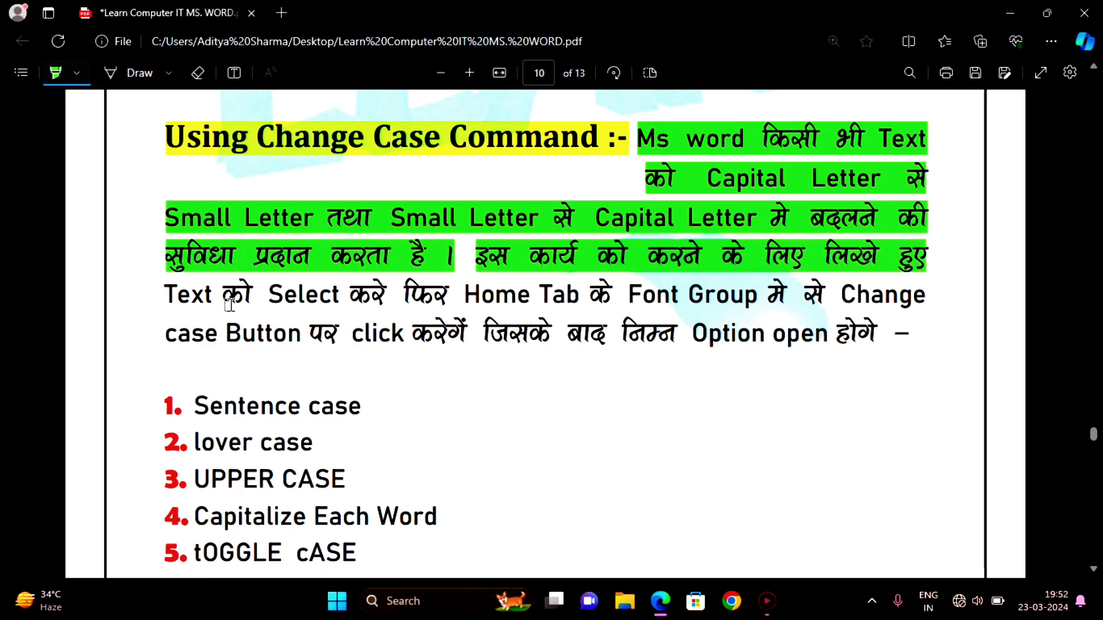
drag(155, 295, 925, 302)
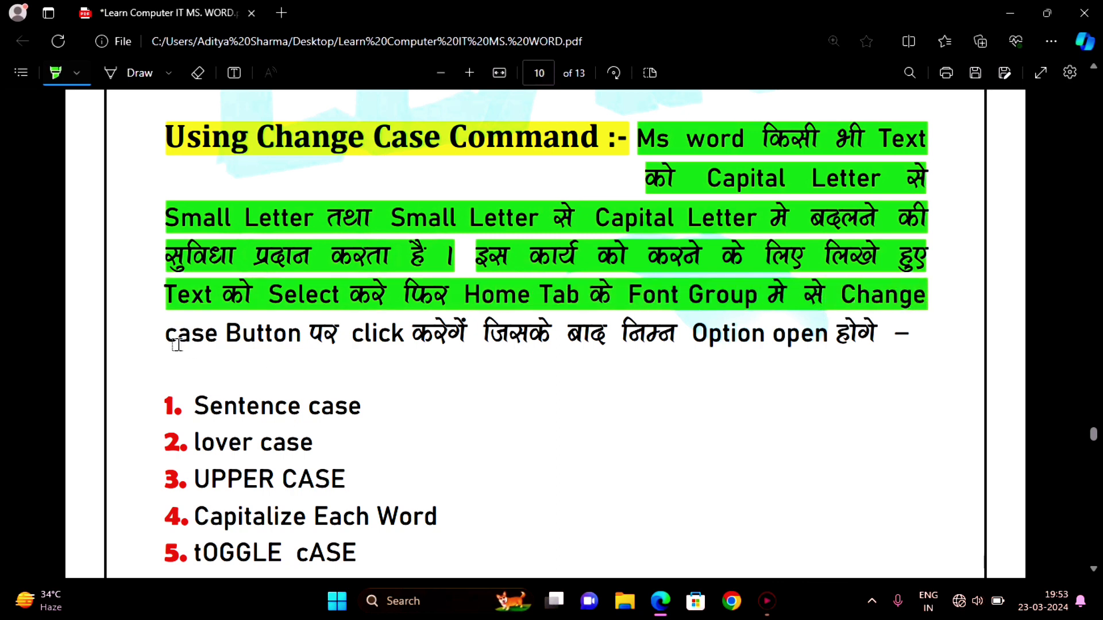
mouse_move(167, 340)
mouse_down()
mouse_move(713, 341)
mouse_move(909, 325)
mouse_up()
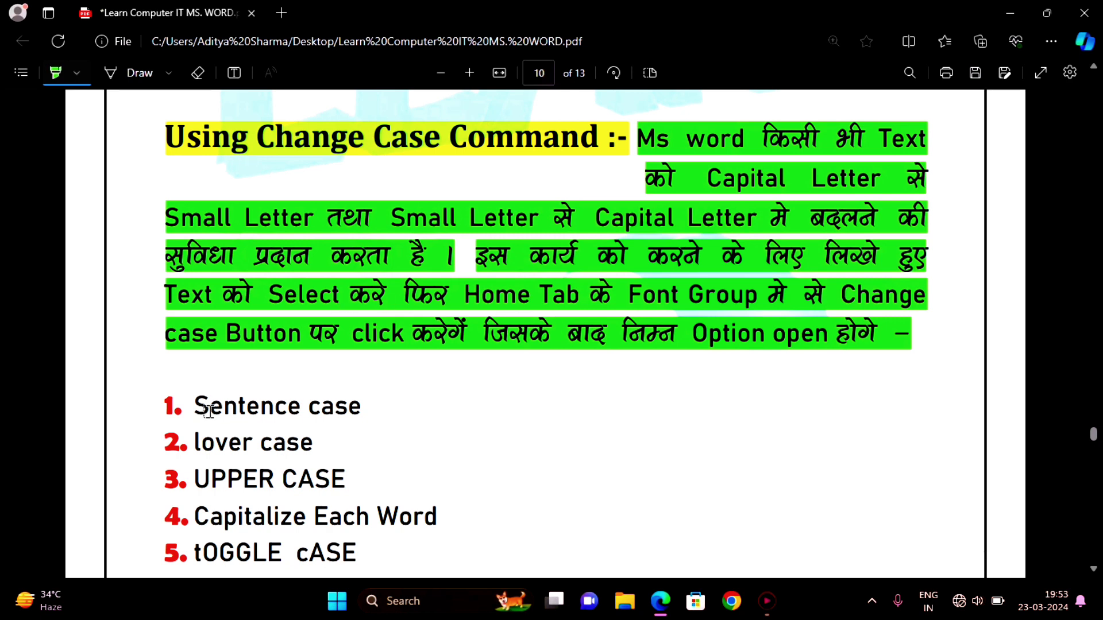
Highlight list items Sentence case, lover case, UPPER CASE, Capitalize Each Word and tOGGLE cASE green
drag(163, 406, 360, 406)
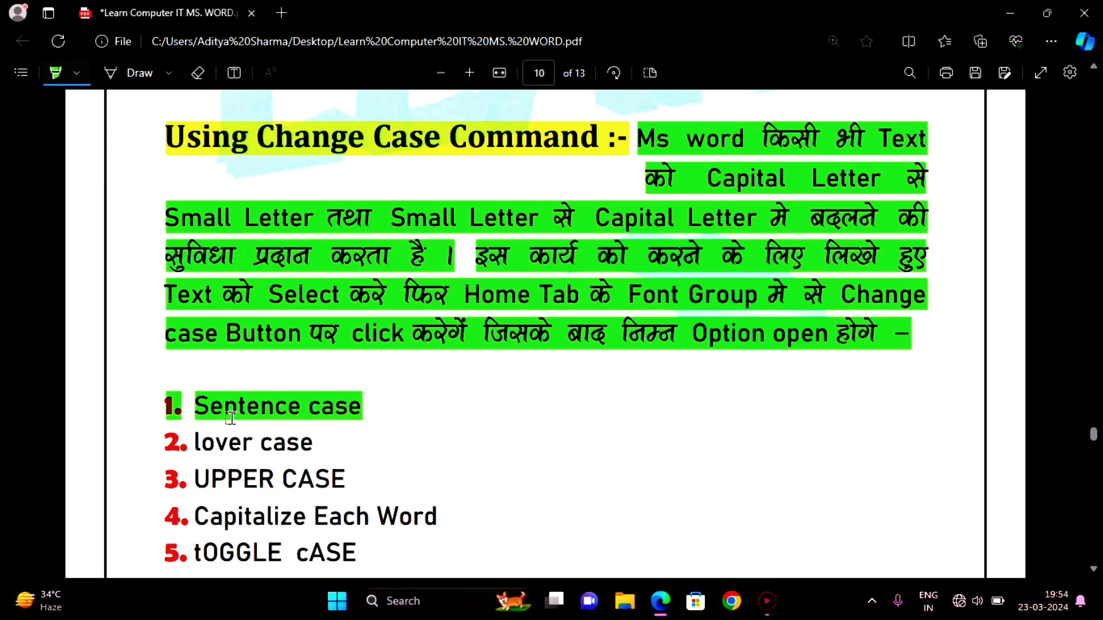
drag(167, 443, 198, 442)
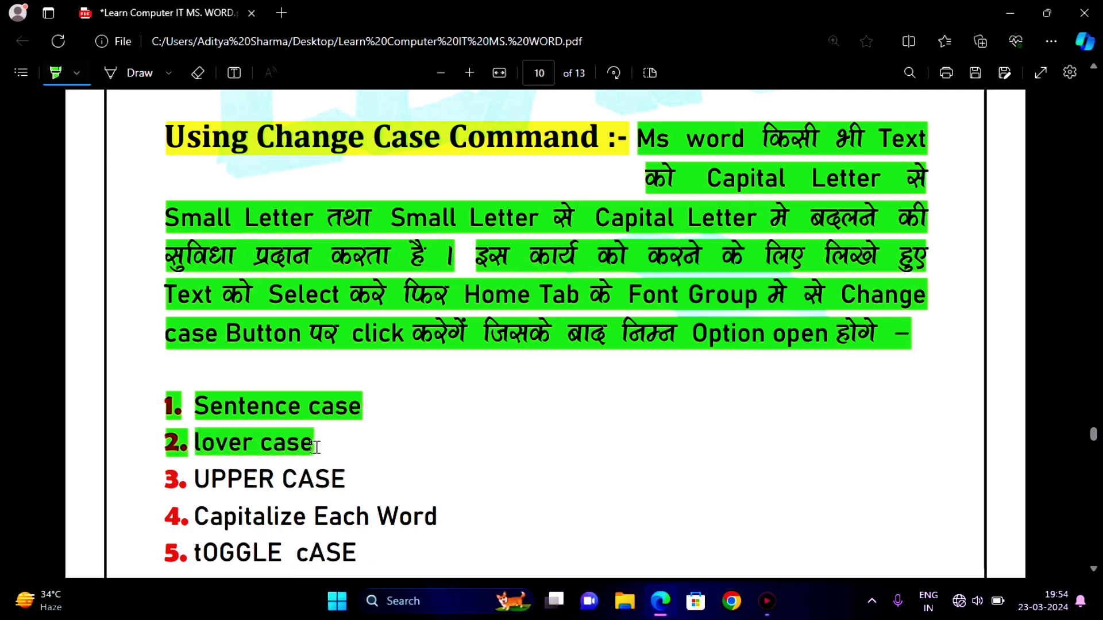
drag(198, 443, 315, 442)
drag(163, 480, 346, 479)
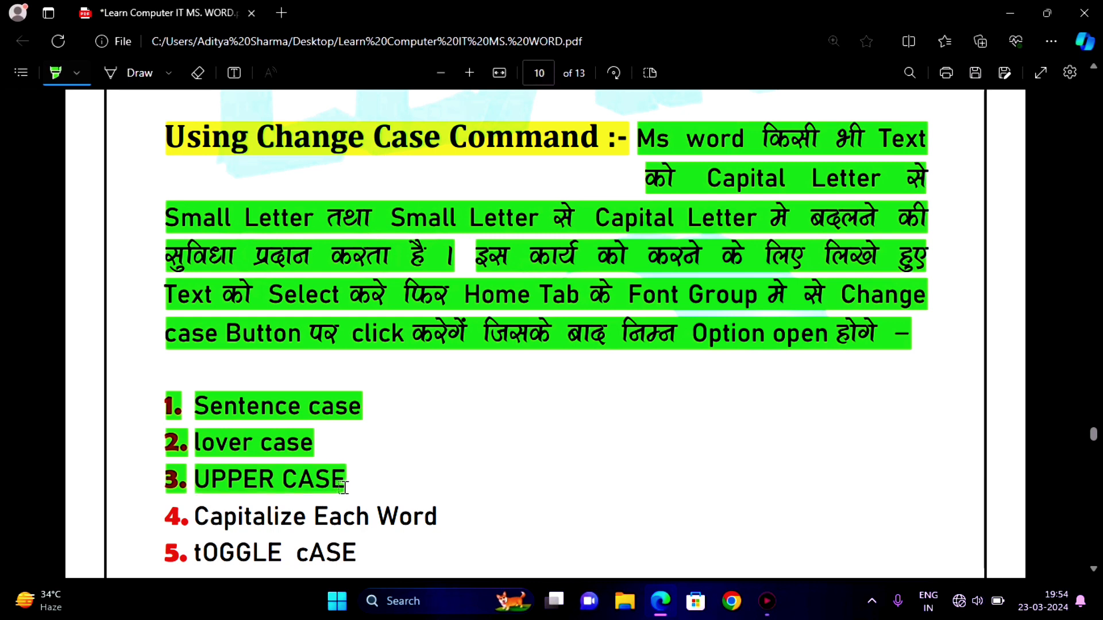
drag(165, 516, 438, 516)
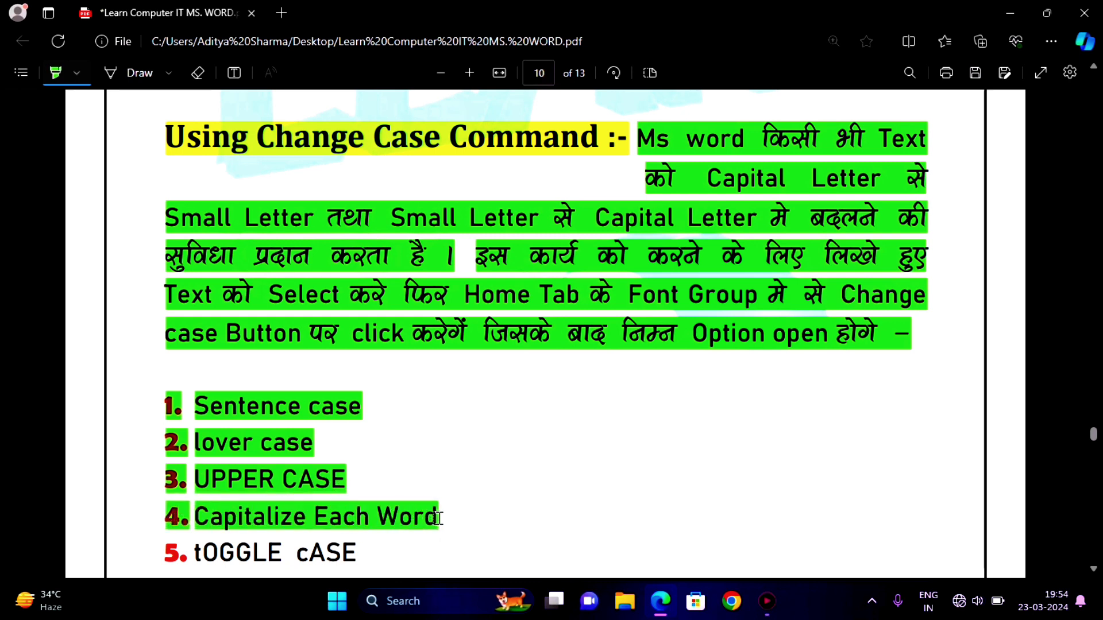
drag(173, 558, 348, 556)
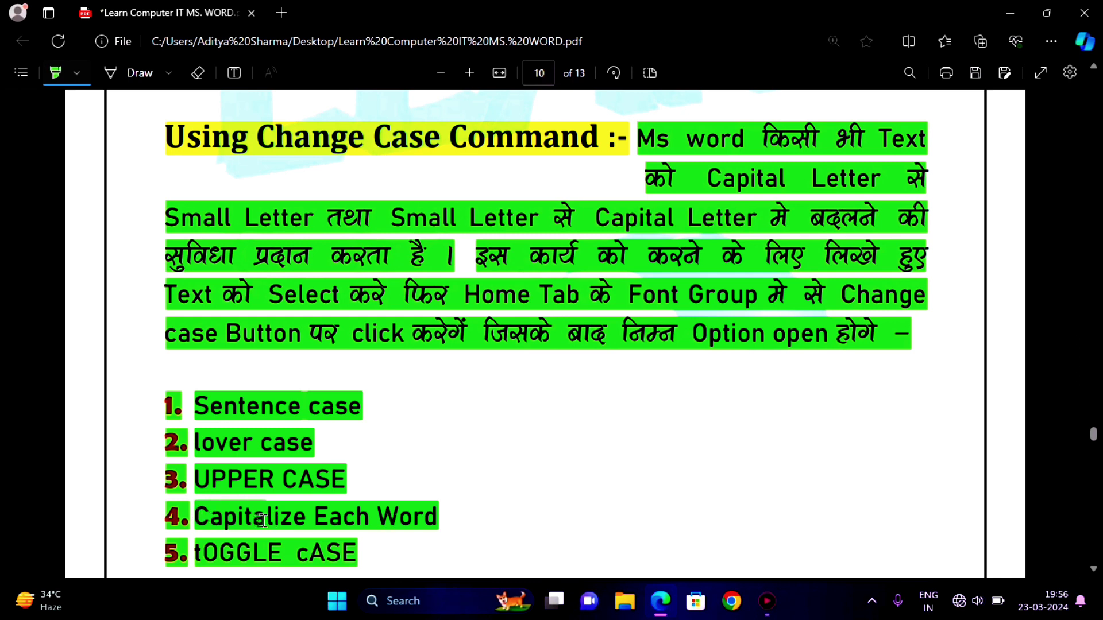
drag(197, 514, 299, 517)
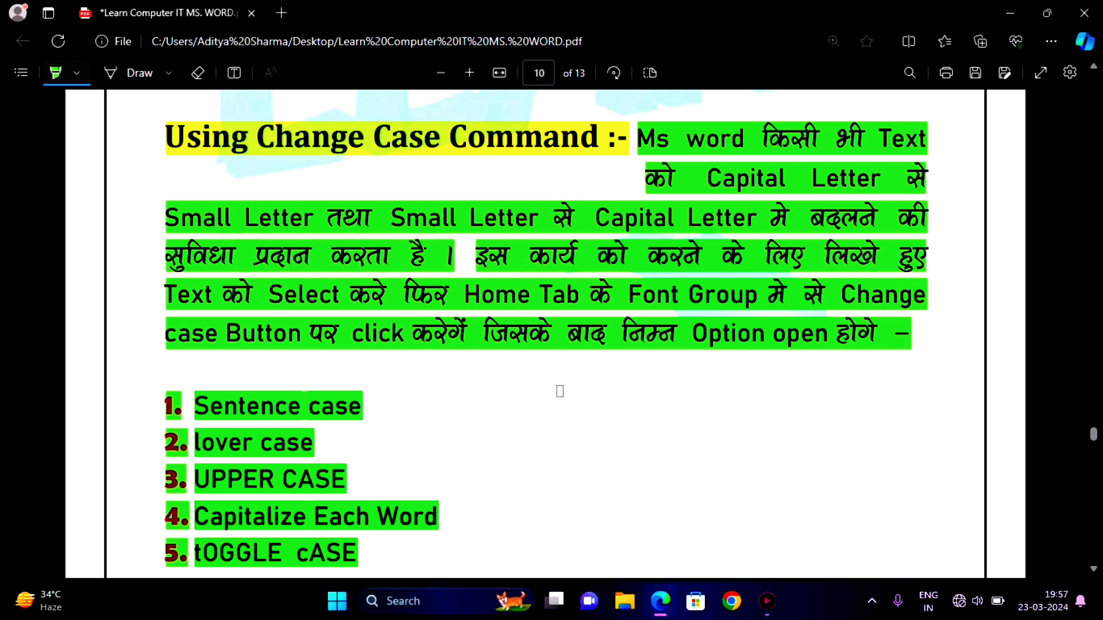
Launch Microsoft Word 2010 by searching 'word' from the Start menu
key(super)
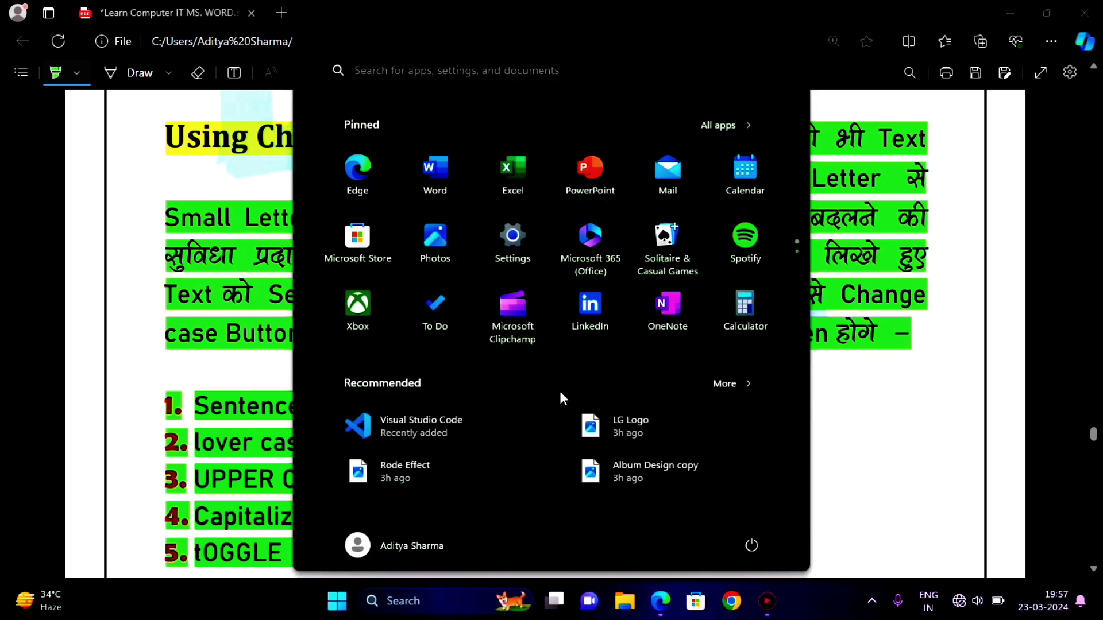
text(word)
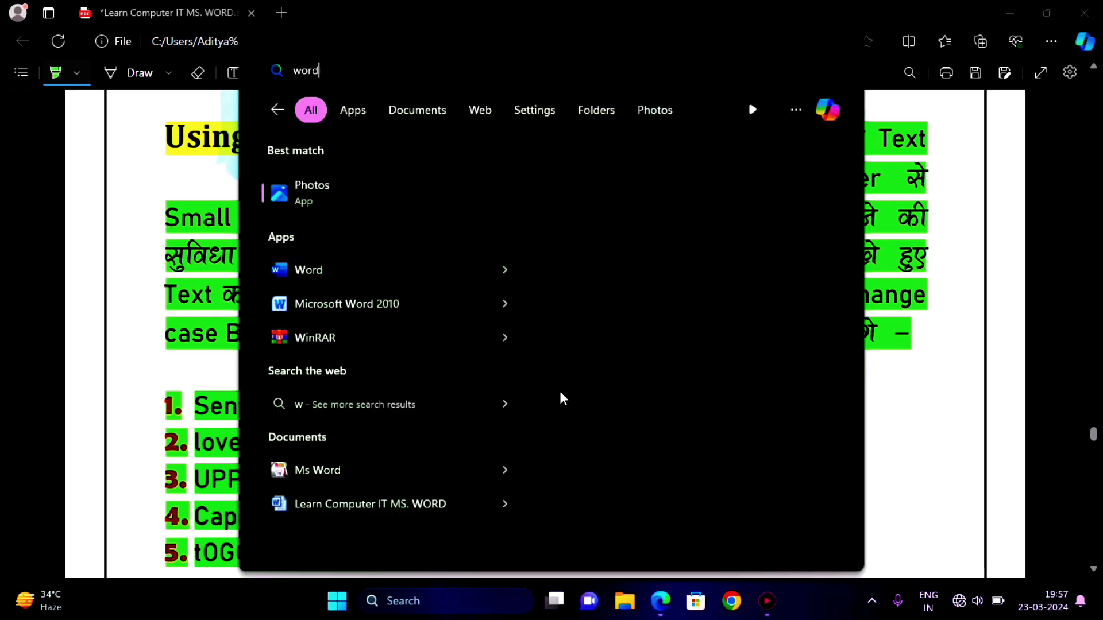
key(Return)
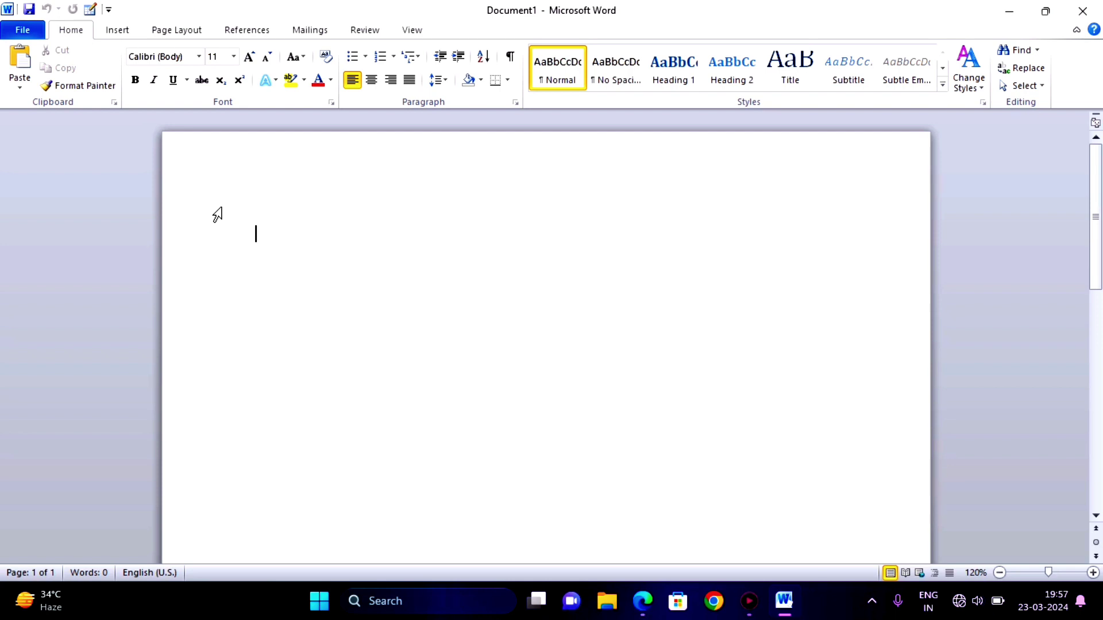
Insert two sample paragraphs with =rand(2)
text(=ra)
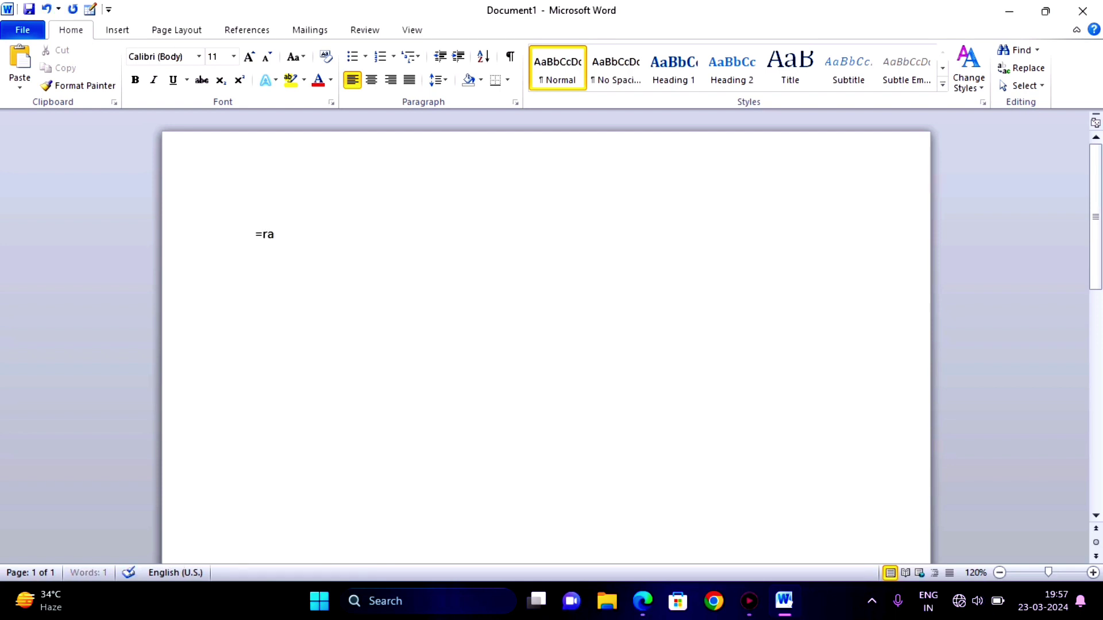
text(nd)
text(2))
key(Return)
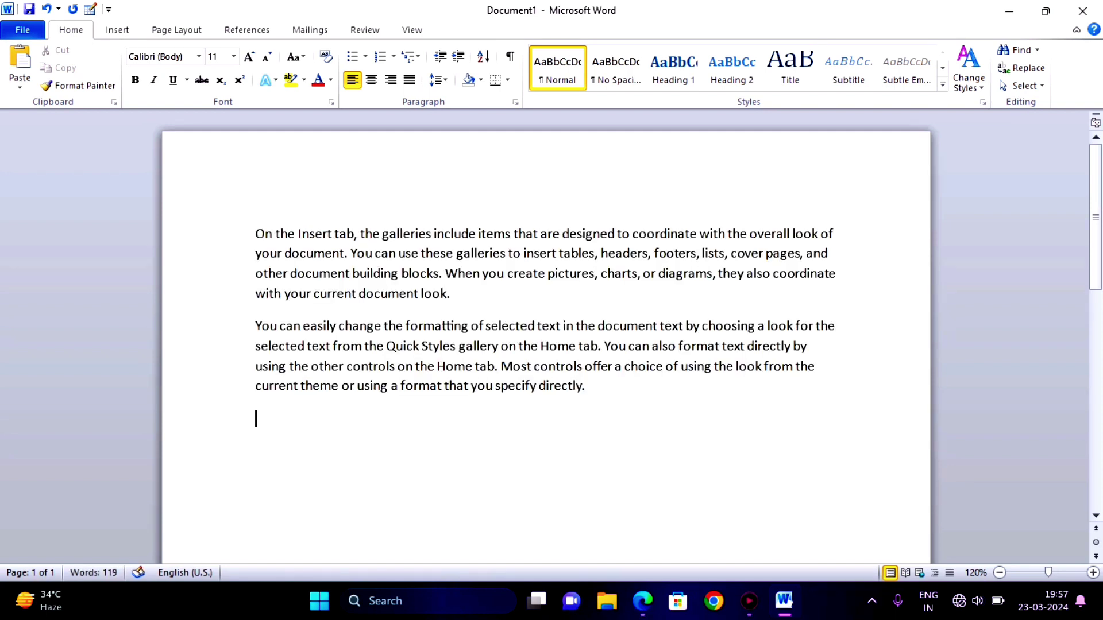
click(256, 238)
Format all the text as Bahnschrift 16 pt and justified
key(ctrl+a)
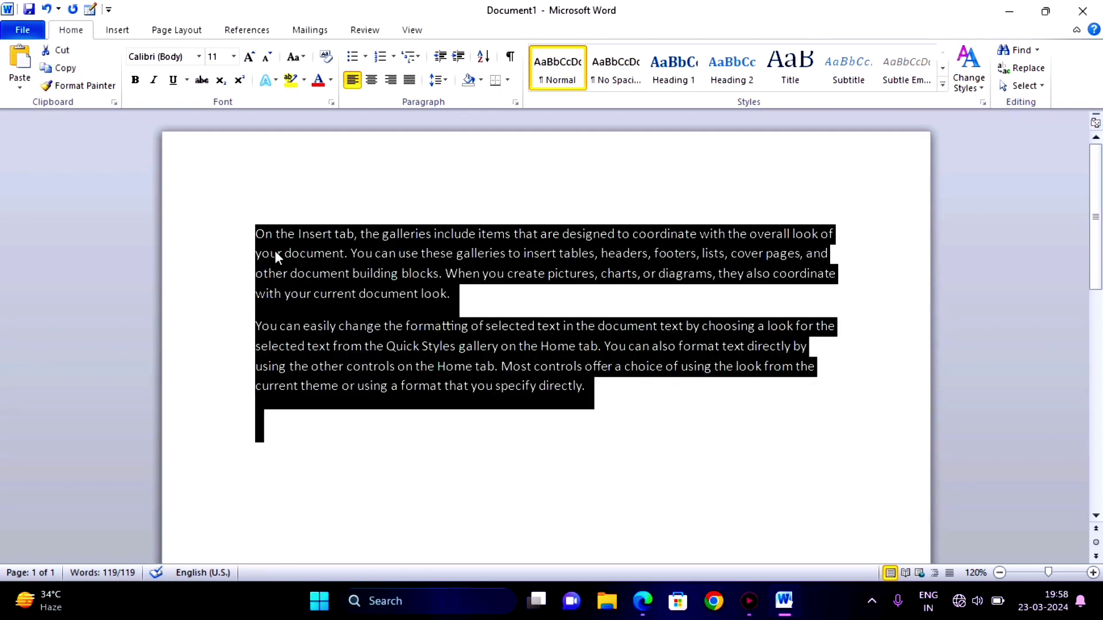
click(249, 58)
click(248, 57)
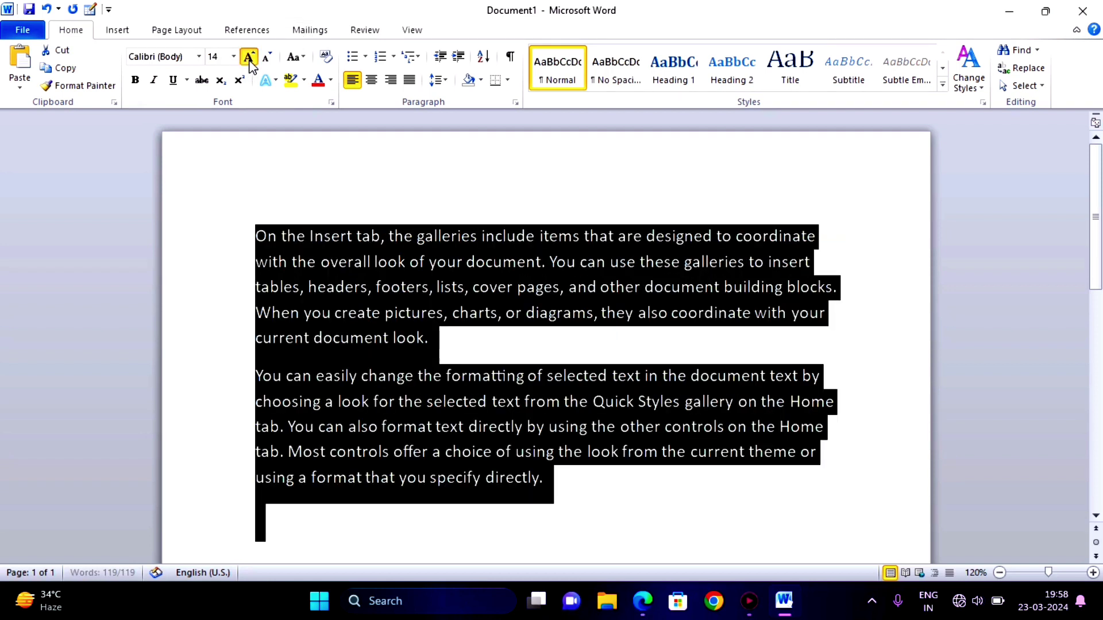
click(249, 58)
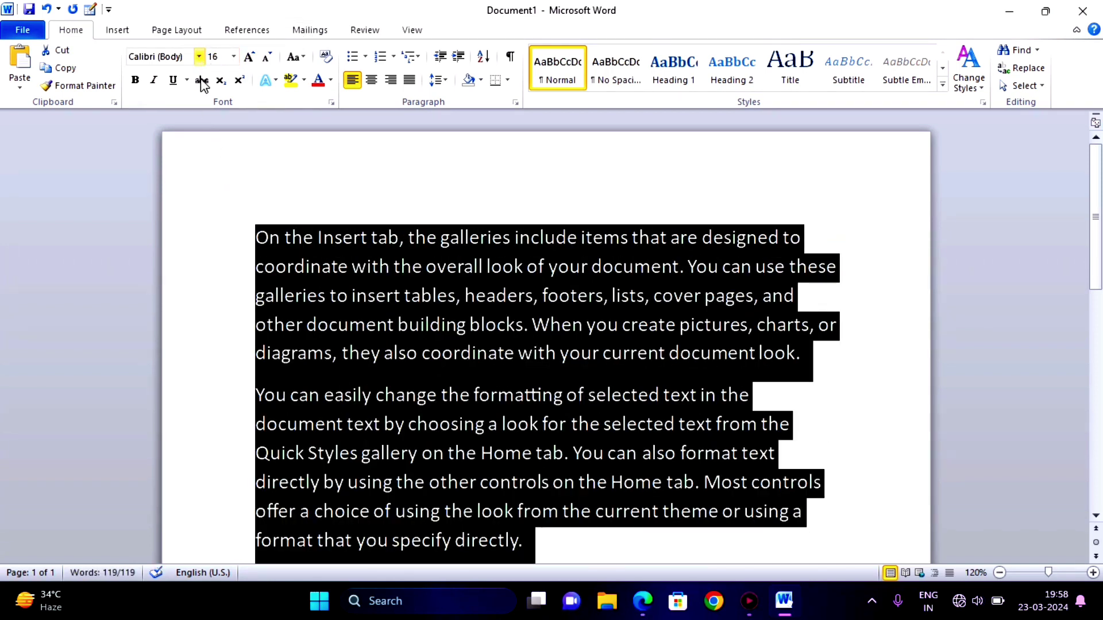
click(198, 56)
click(208, 207)
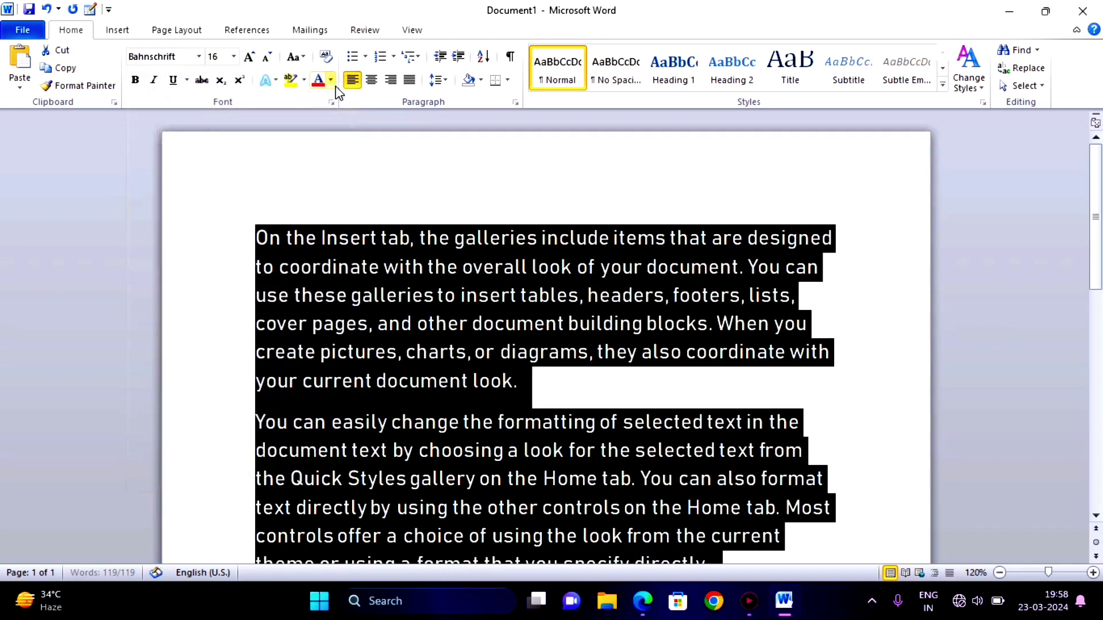
click(409, 81)
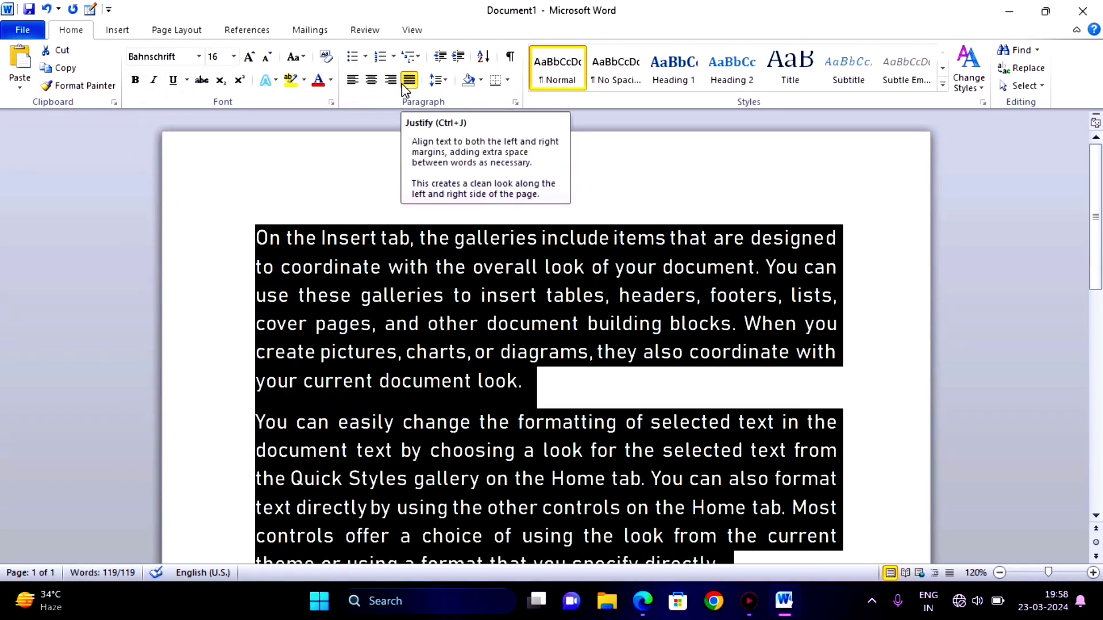
Select both sample paragraphs and go back to the PDF tutorial
click(567, 384)
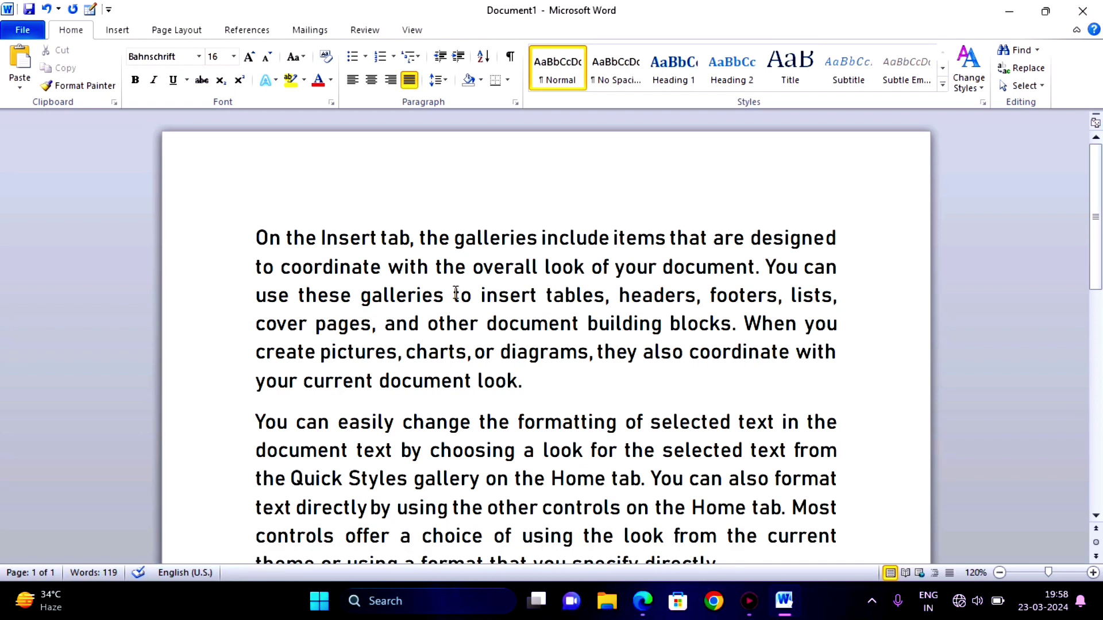
scroll(455, 294, down, 2)
scroll(317, 201, up, 1)
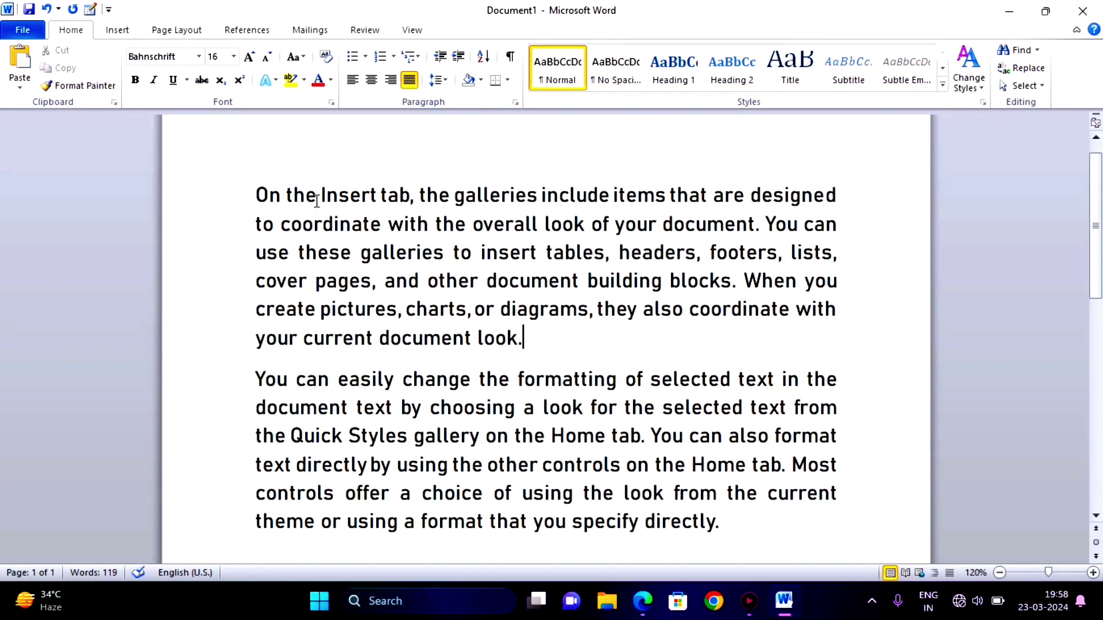
mouse_move(520, 341)
mouse_down()
mouse_move(414, 294)
mouse_move(265, 197)
mouse_up()
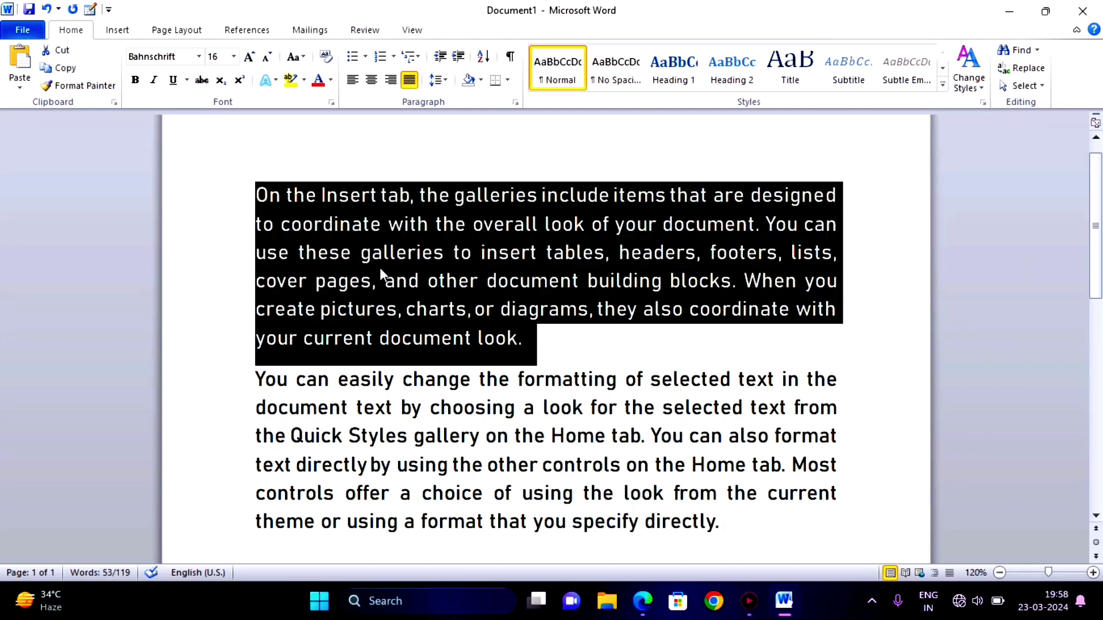
click(577, 253)
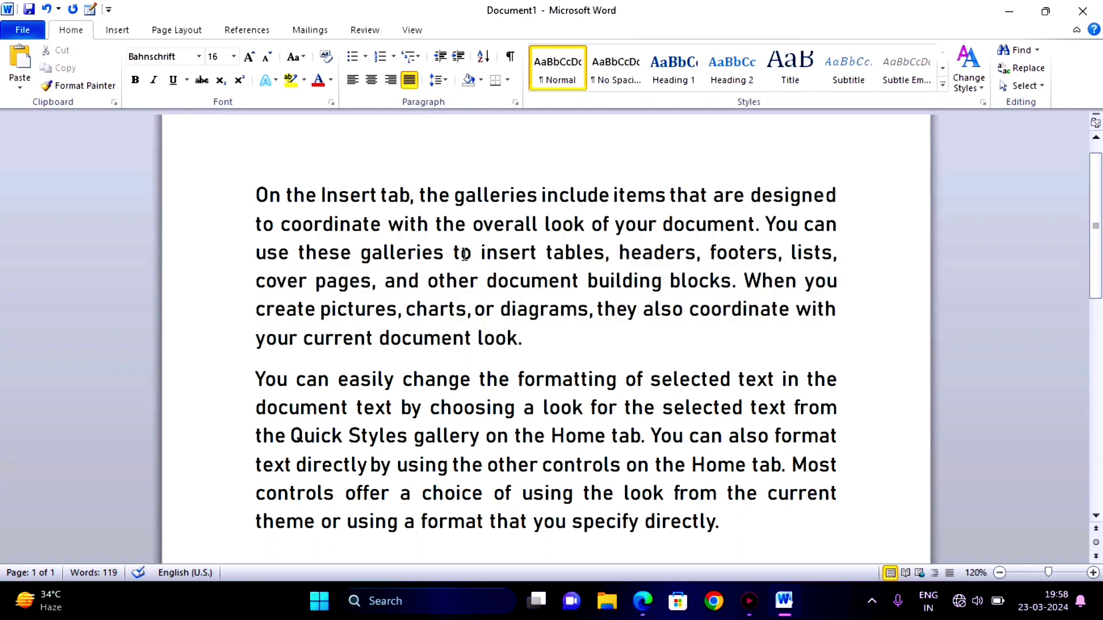
mouse_move(256, 198)
mouse_down()
mouse_move(553, 207)
mouse_move(761, 231)
mouse_up()
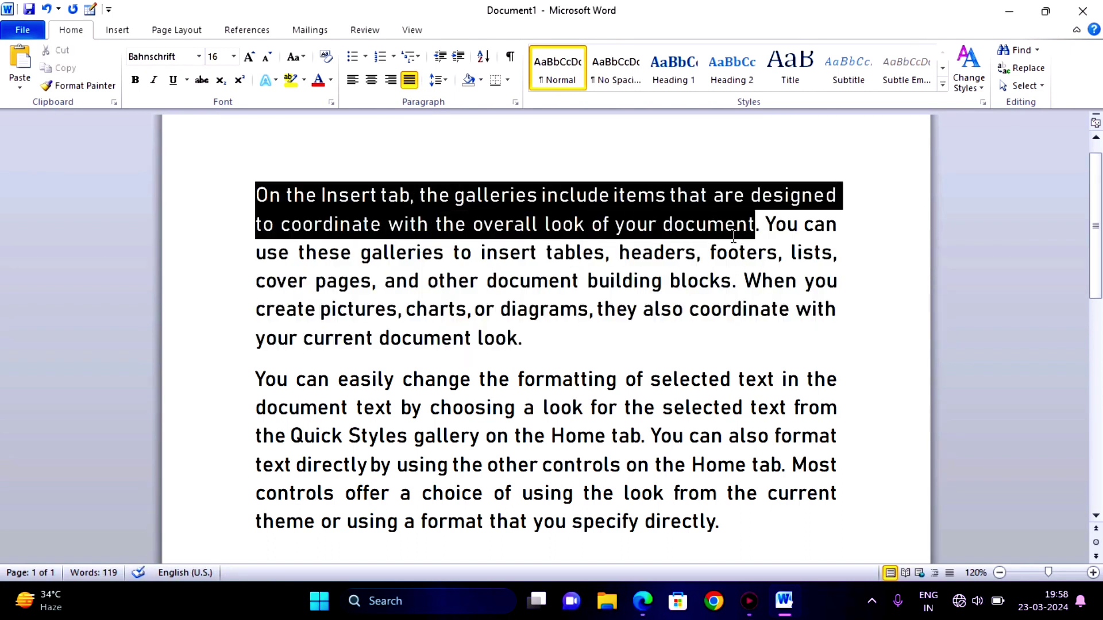
drag(761, 231, 760, 229)
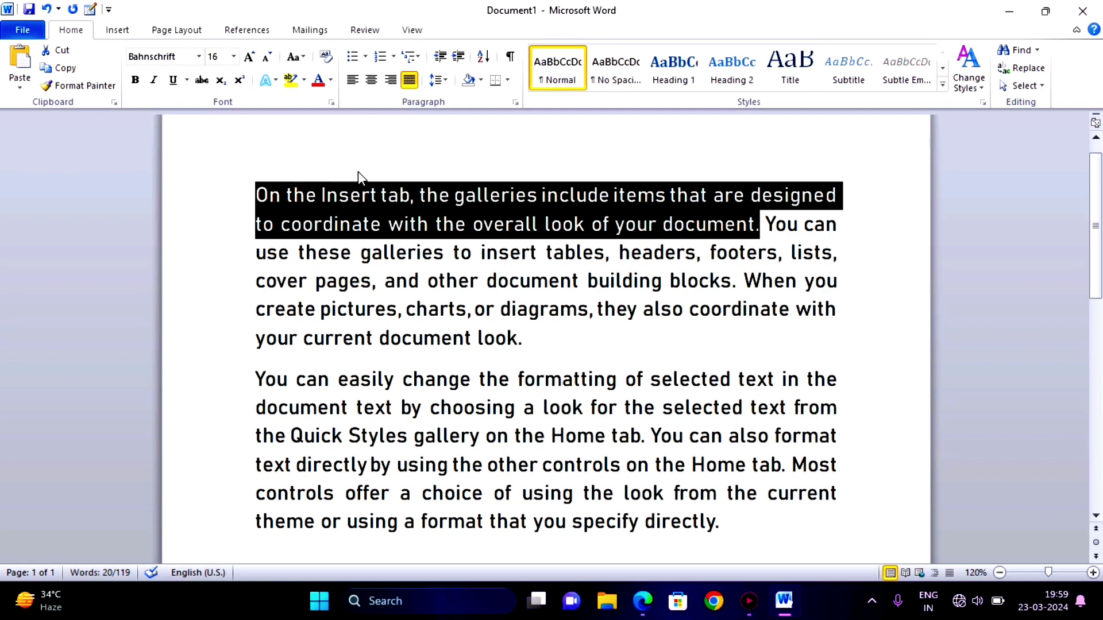
drag(256, 194, 715, 511)
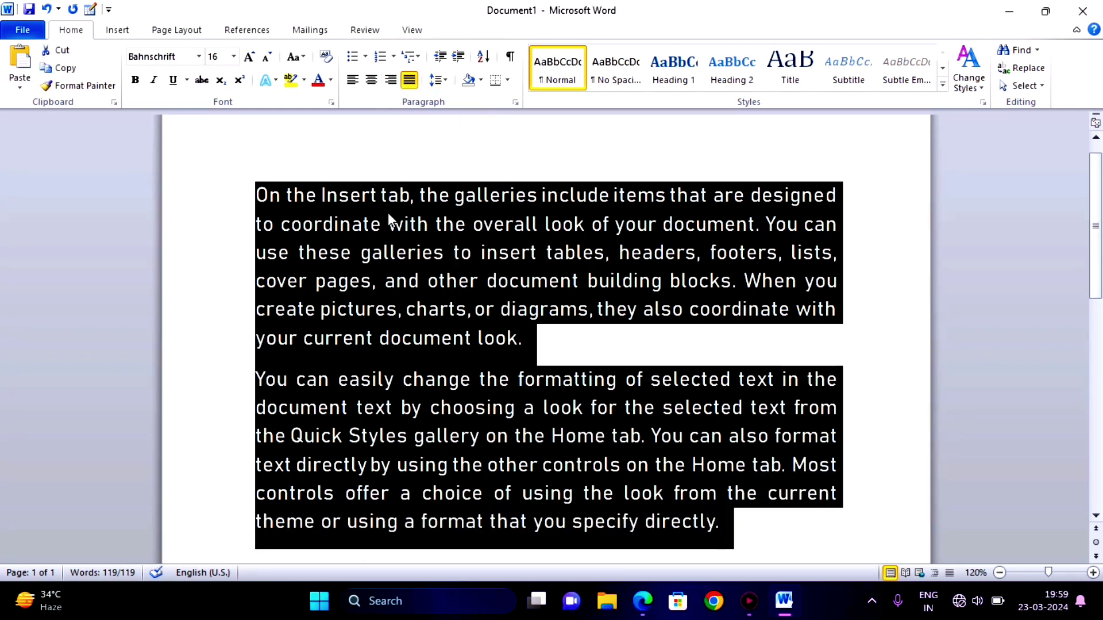
key(alt+Tab)
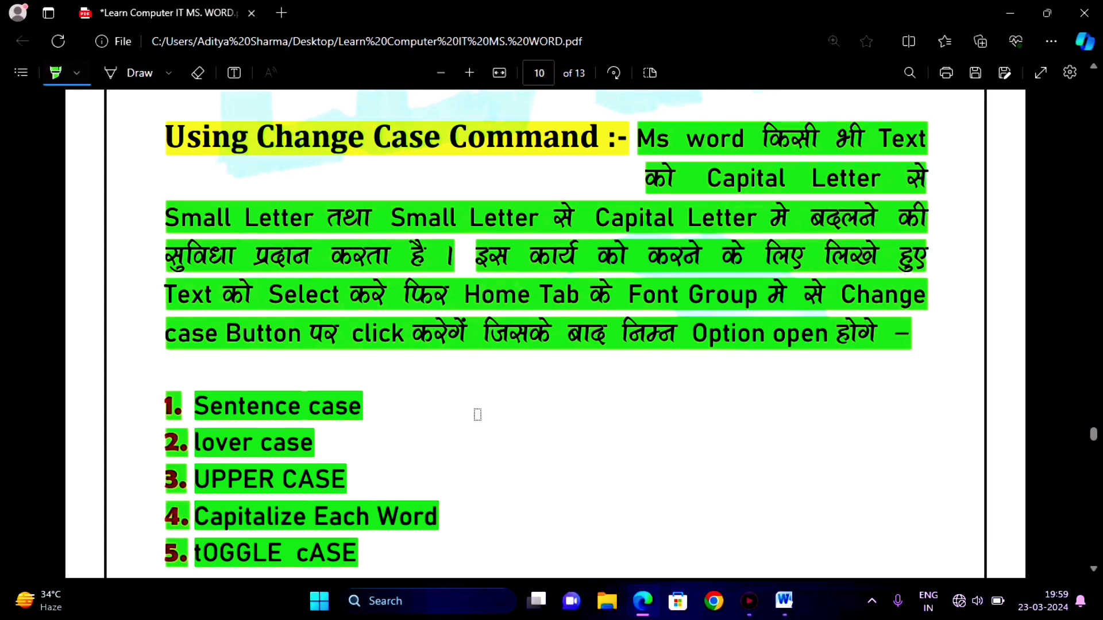
Highlight the next paragraph's three lines in green
scroll(478, 414, down, 5)
scroll(478, 414, down, 1)
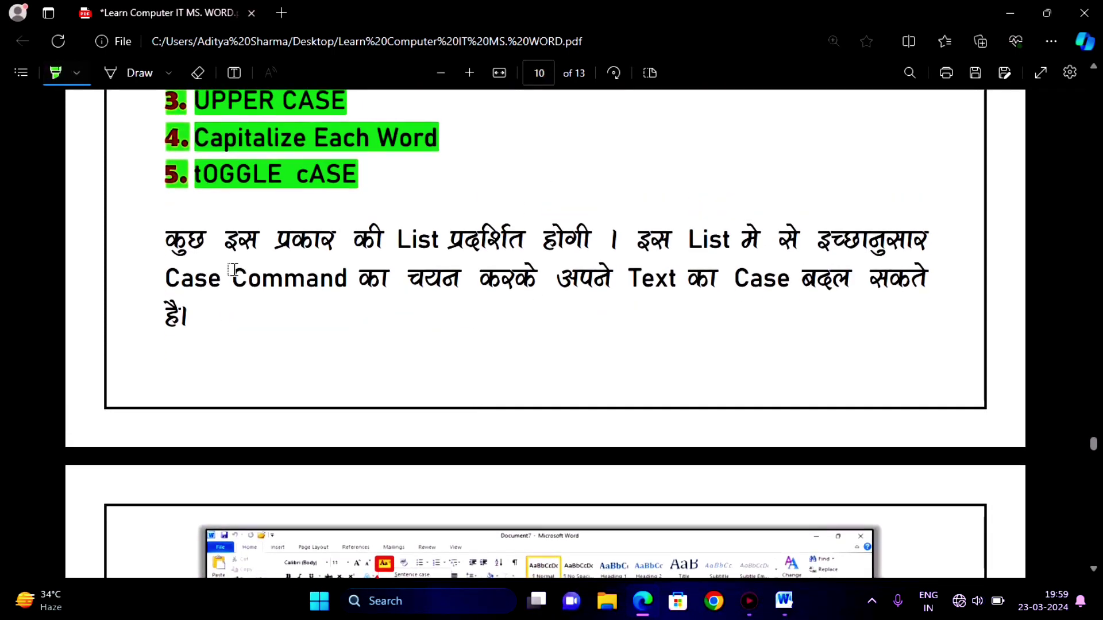
drag(171, 238, 925, 253)
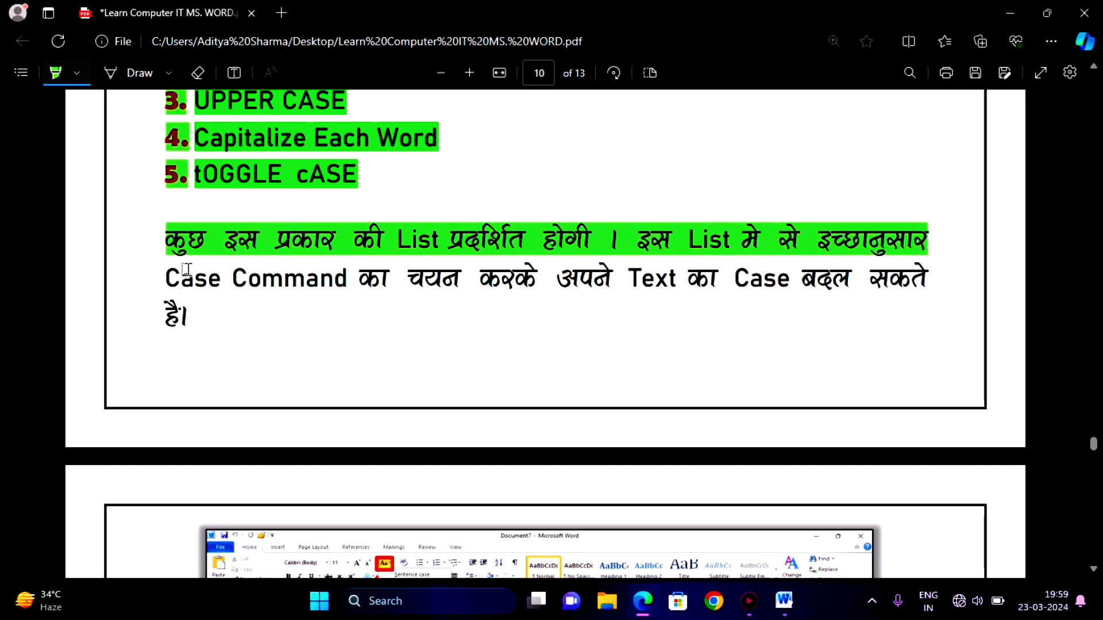
drag(167, 277, 930, 280)
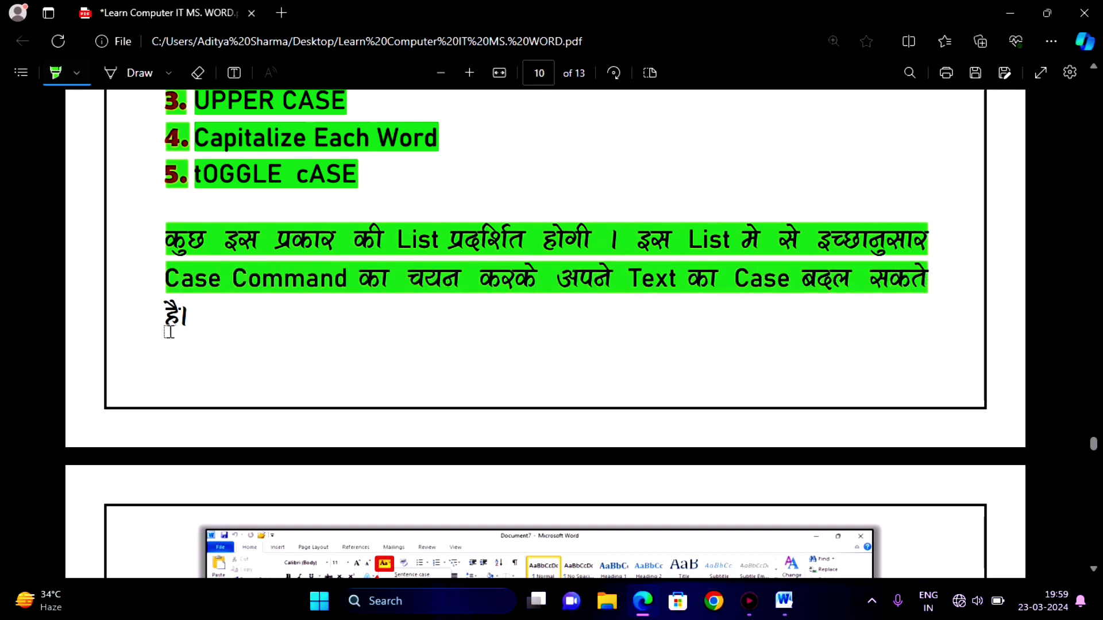
drag(166, 316, 194, 322)
Mark the Home and Font labels in the Word screenshot green, then return to Word
scroll(360, 311, down, 2)
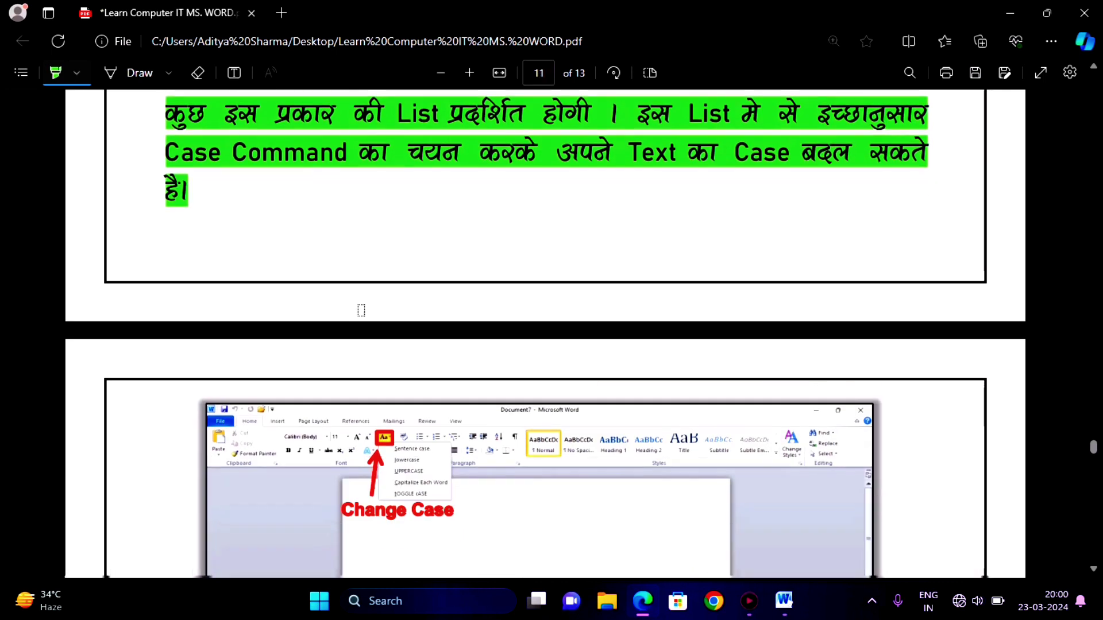
scroll(361, 311, down, 1)
scroll(361, 310, down, 2)
scroll(361, 311, down, 1)
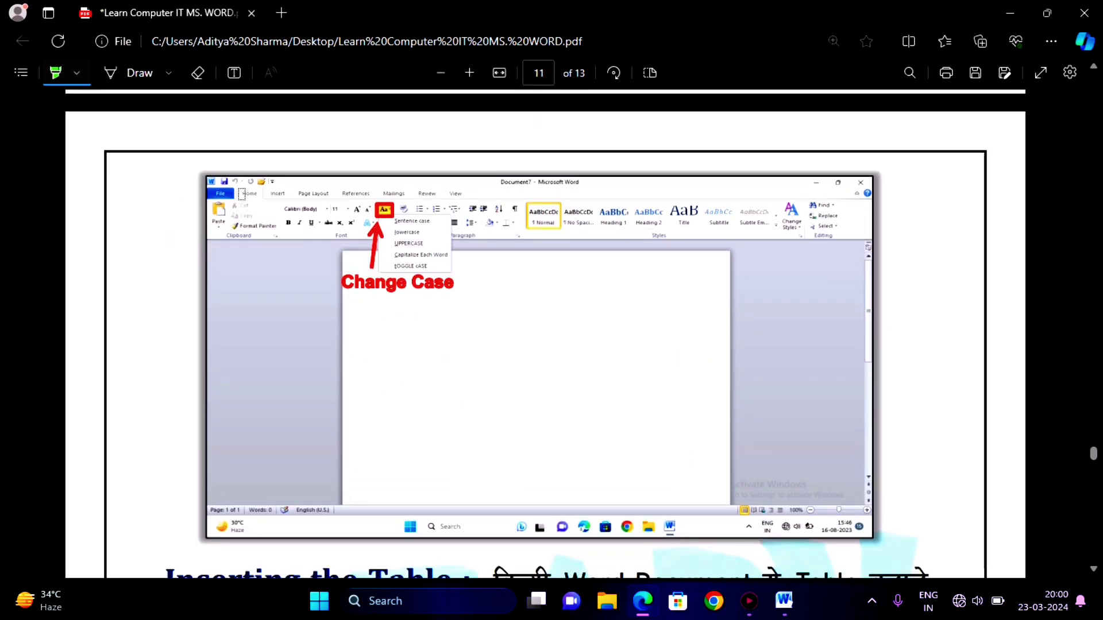
drag(242, 194, 264, 194)
drag(329, 235, 358, 235)
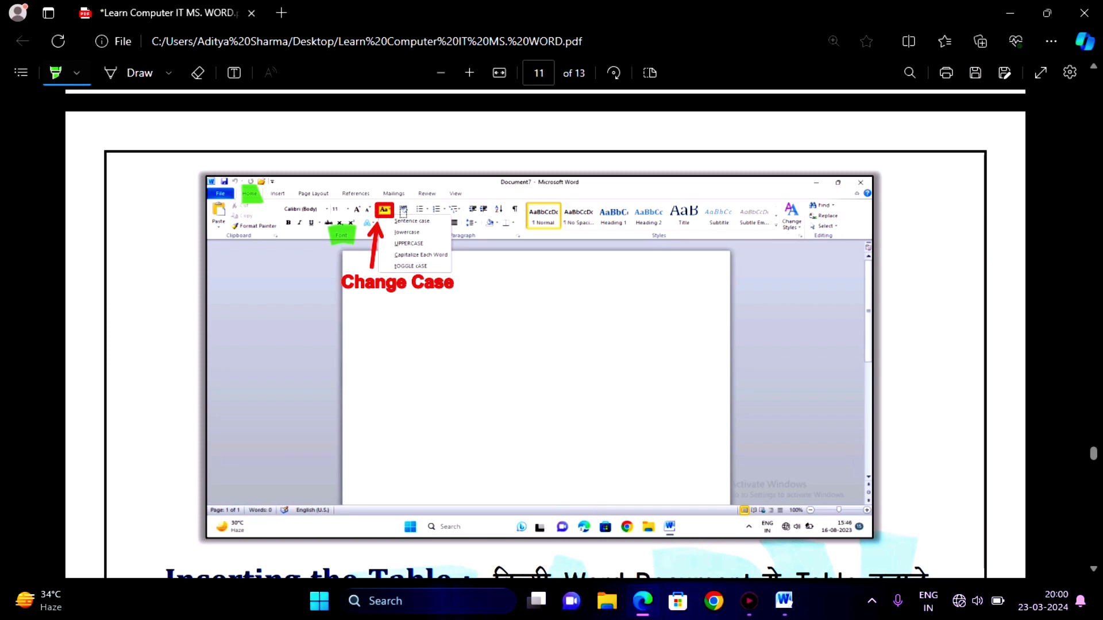
key(alt+Tab)
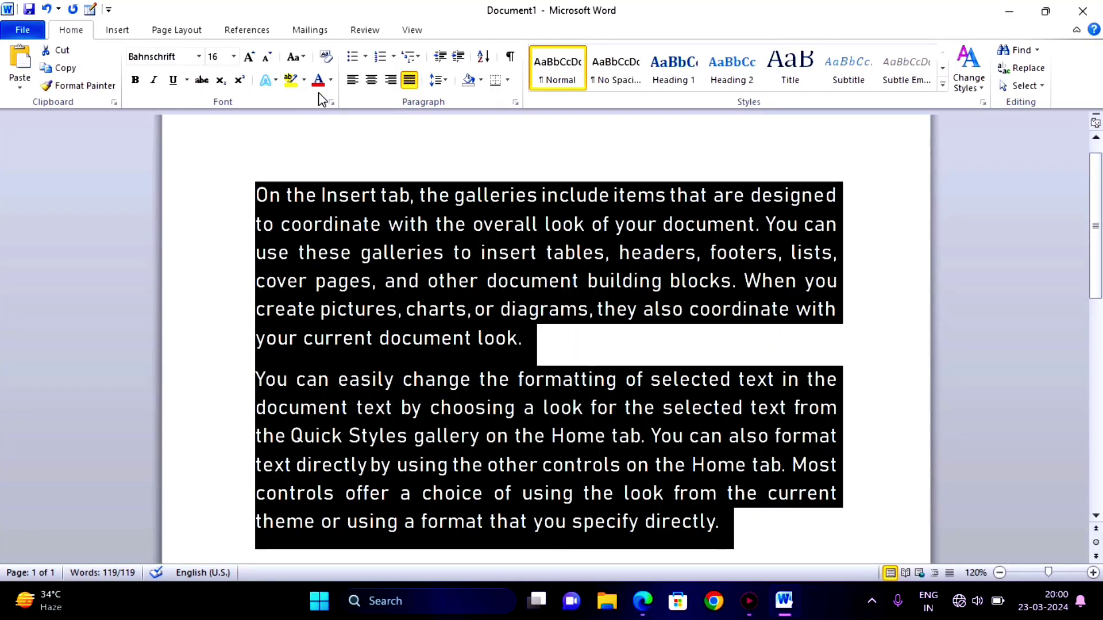
Apply Sentence case, then lowercase, to both selected paragraphs
click(304, 57)
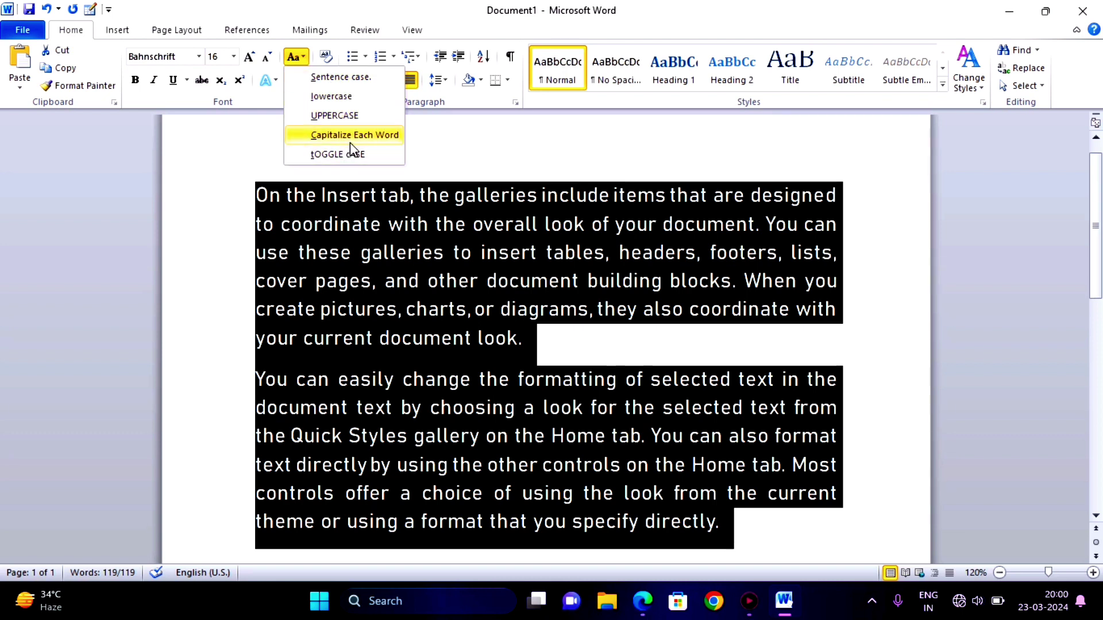
click(344, 79)
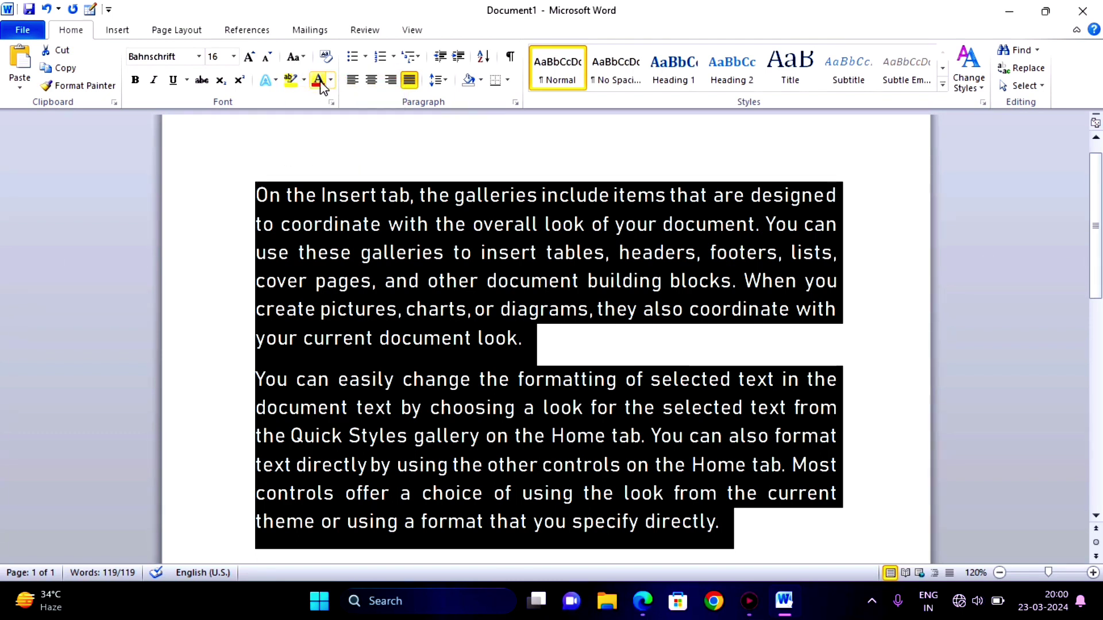
click(294, 56)
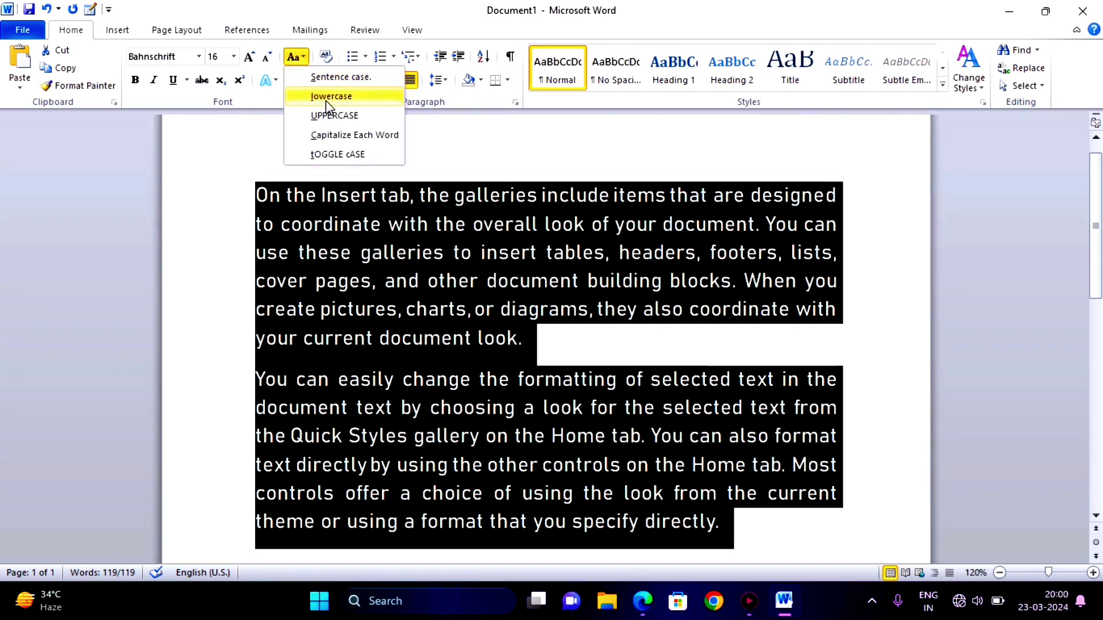
click(326, 96)
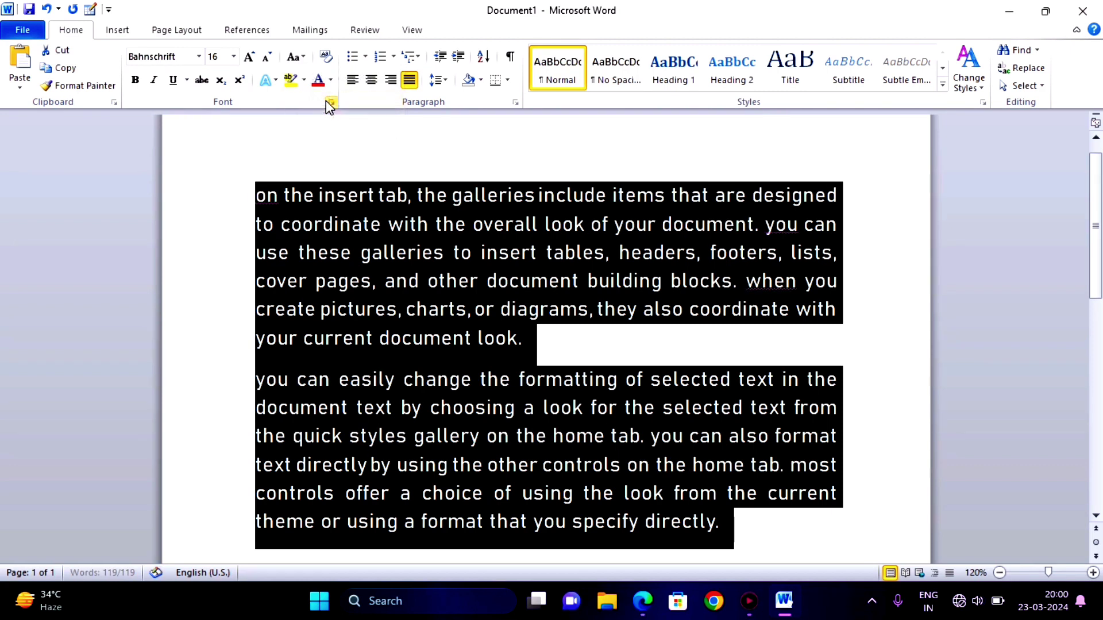
click(424, 254)
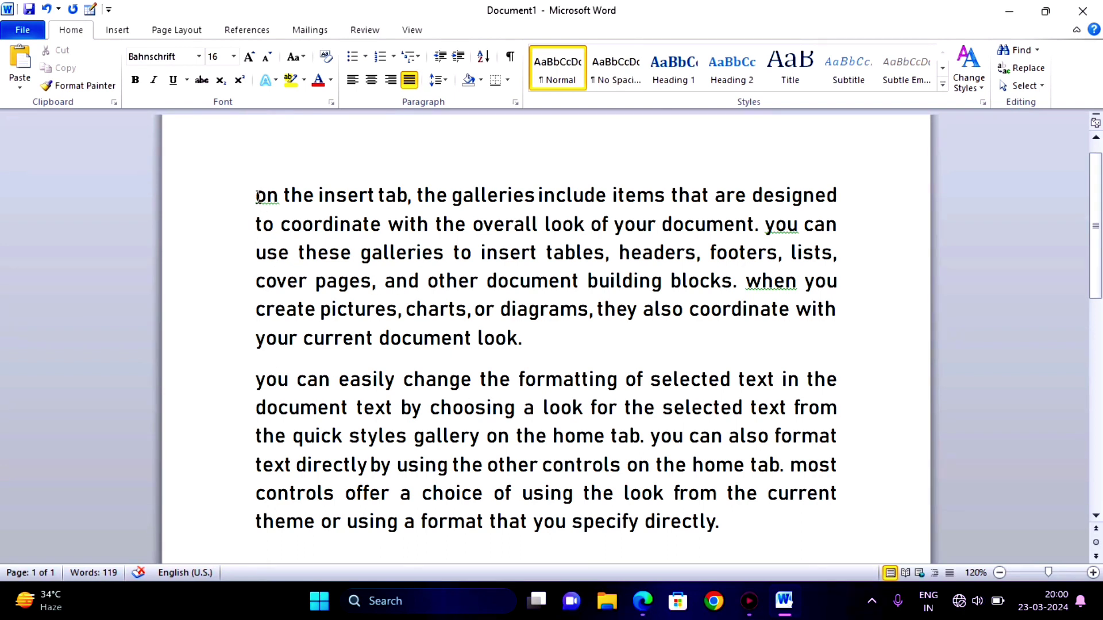
Convert all the document text to UPPERCASE
key(ctrl+a)
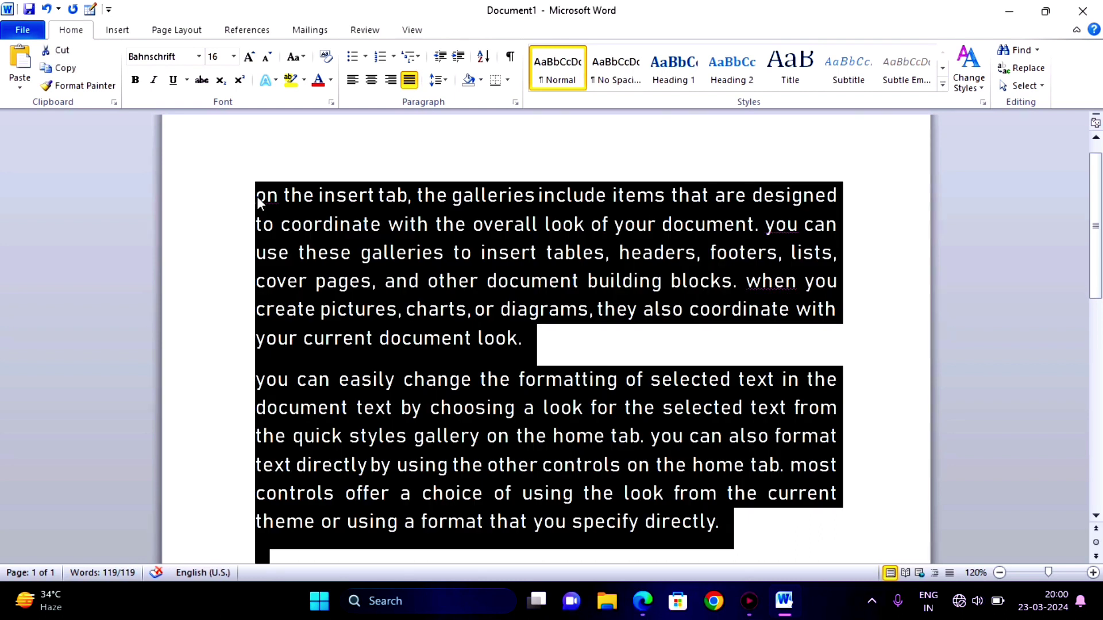
click(296, 57)
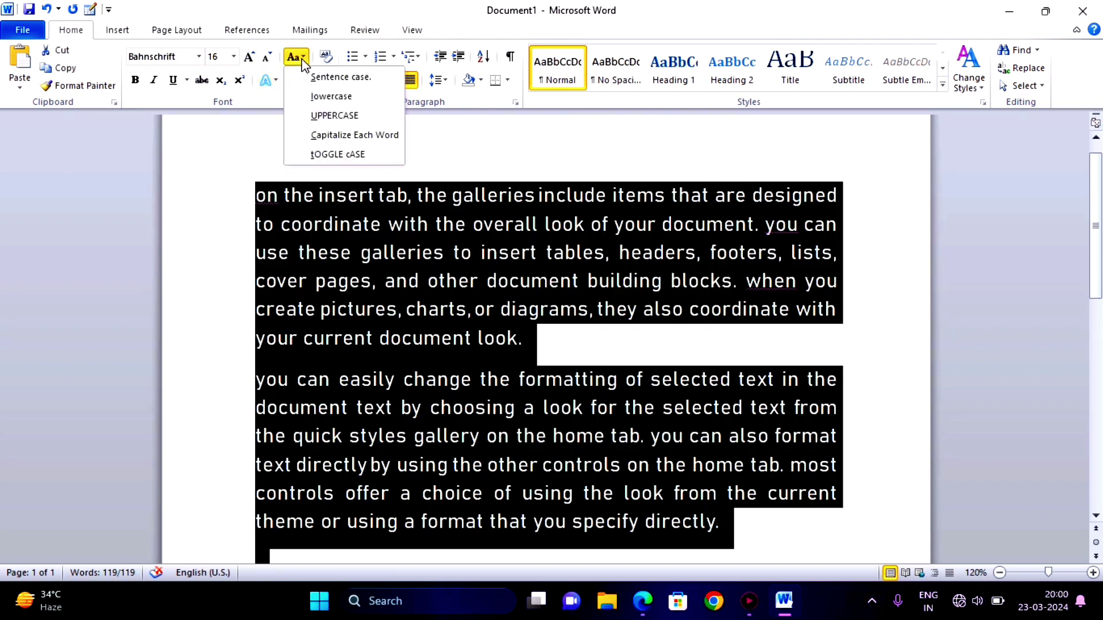
click(331, 116)
click(411, 262)
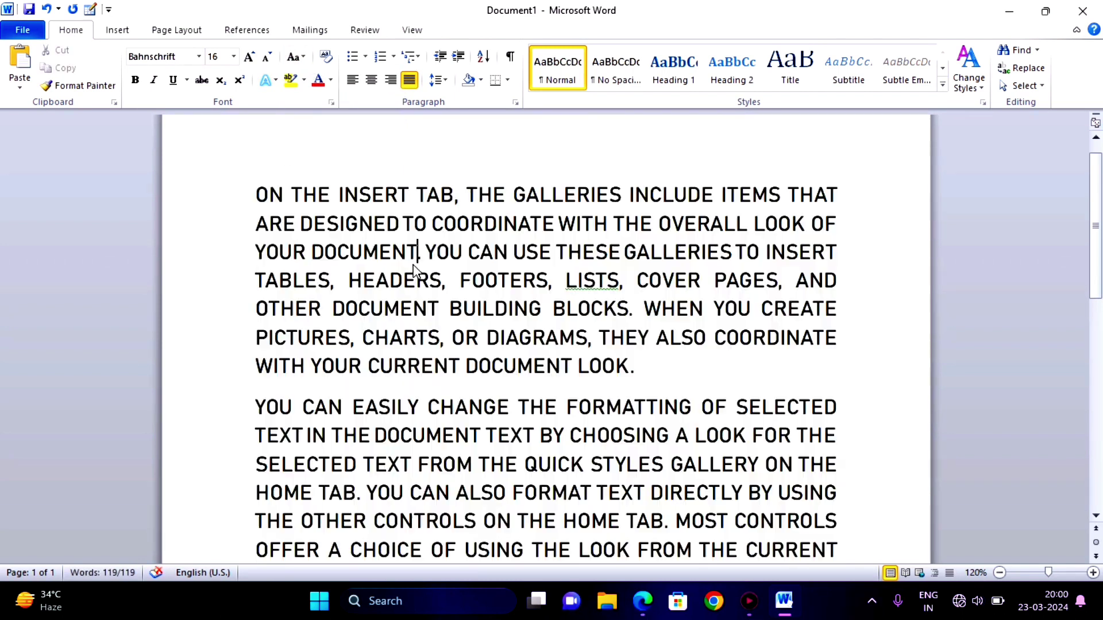
key(BackSpace)
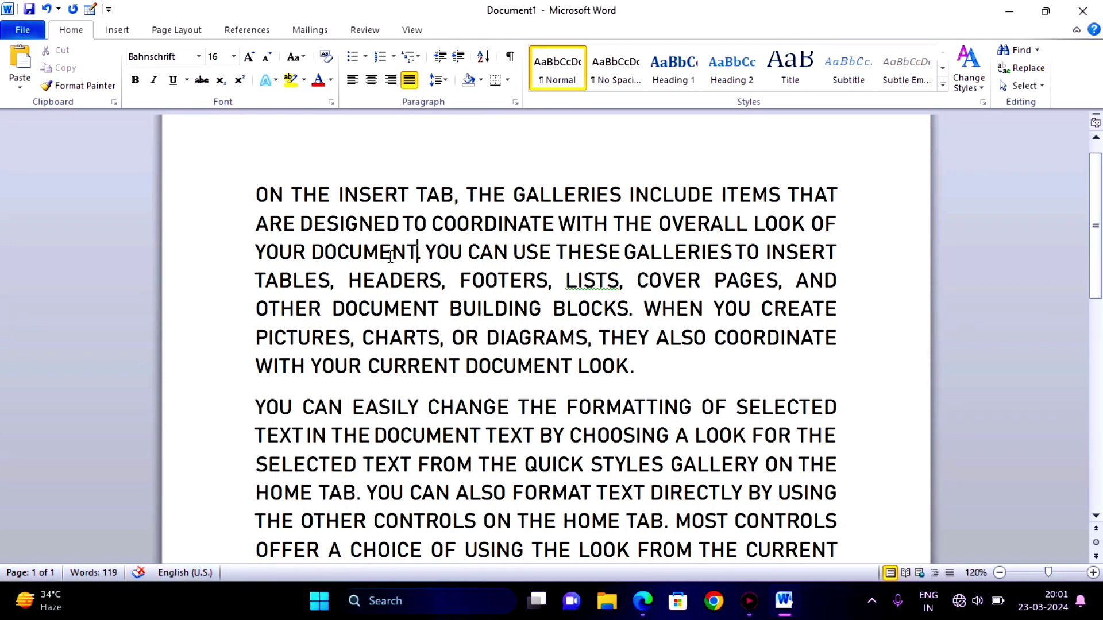
Apply Capitalize Each Word to all the document text
key(ctrl+a)
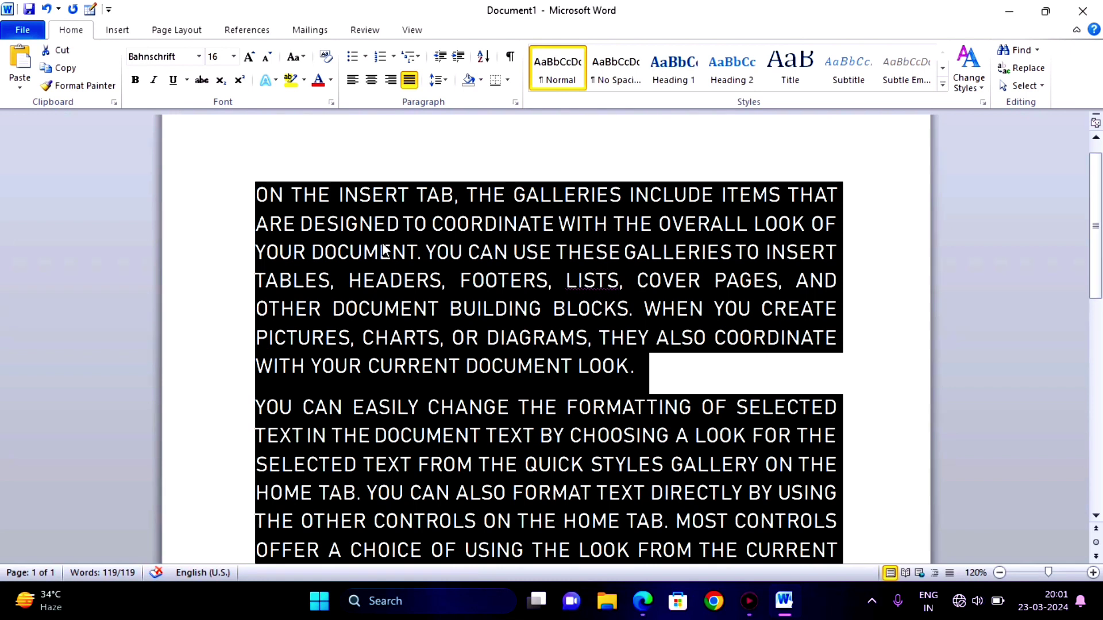
click(307, 58)
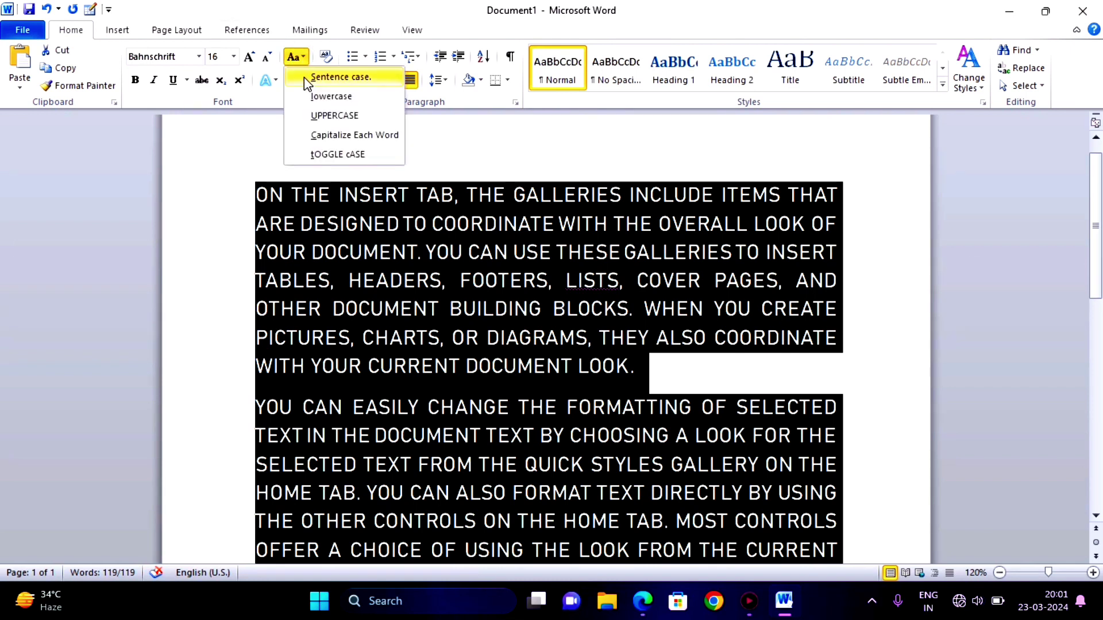
click(317, 140)
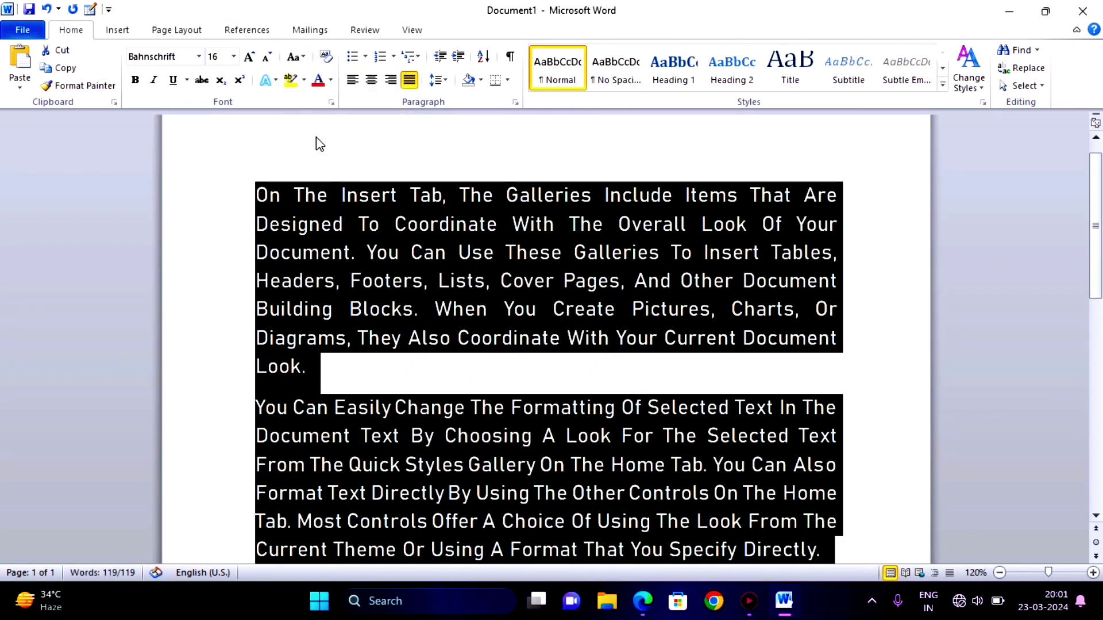
click(478, 324)
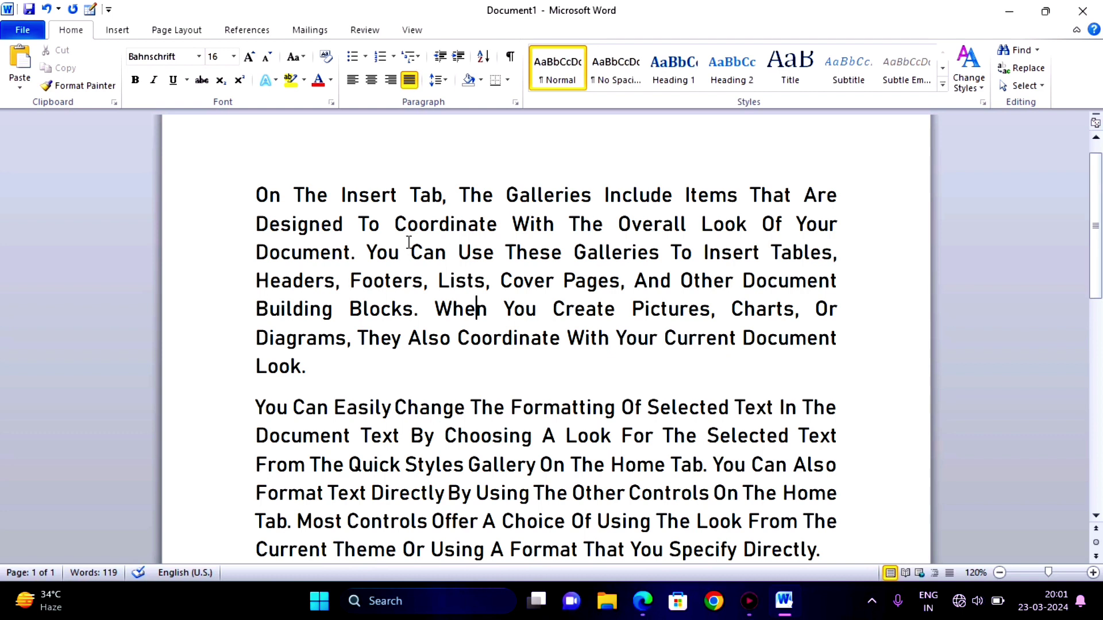
Apply tOGGLE cASE to all text in both paragraphs
key(ctrl+a)
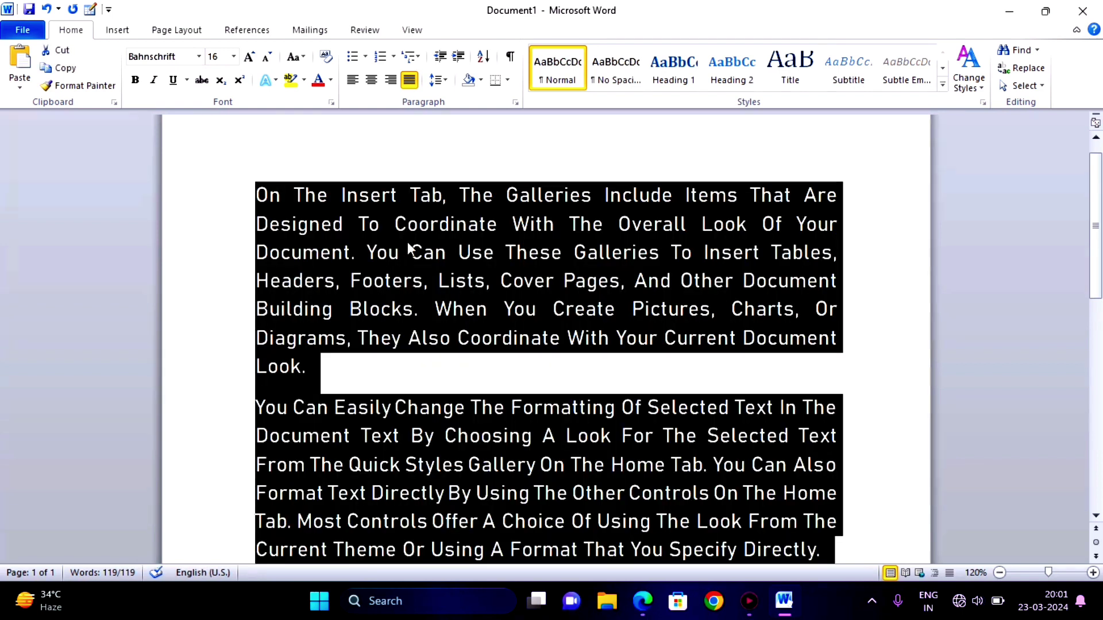
click(296, 56)
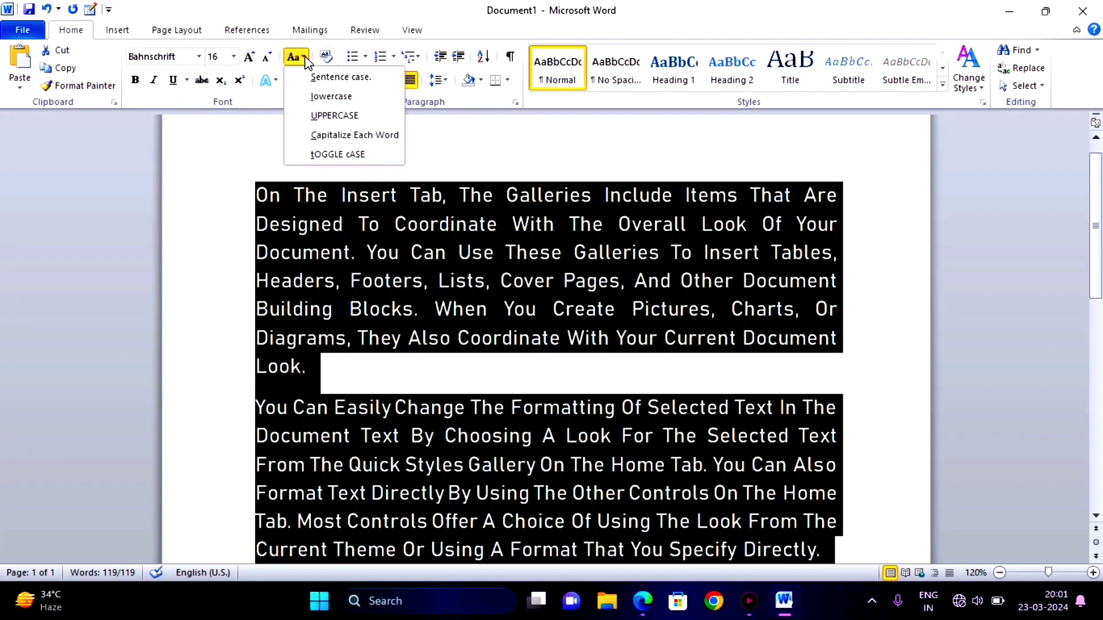
click(326, 151)
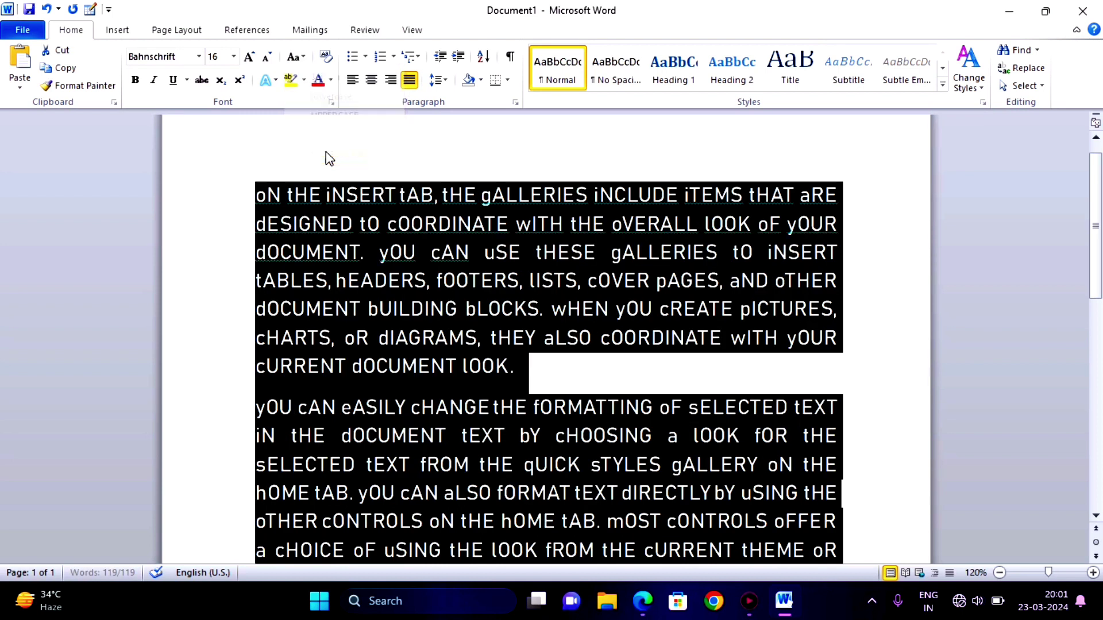
click(424, 337)
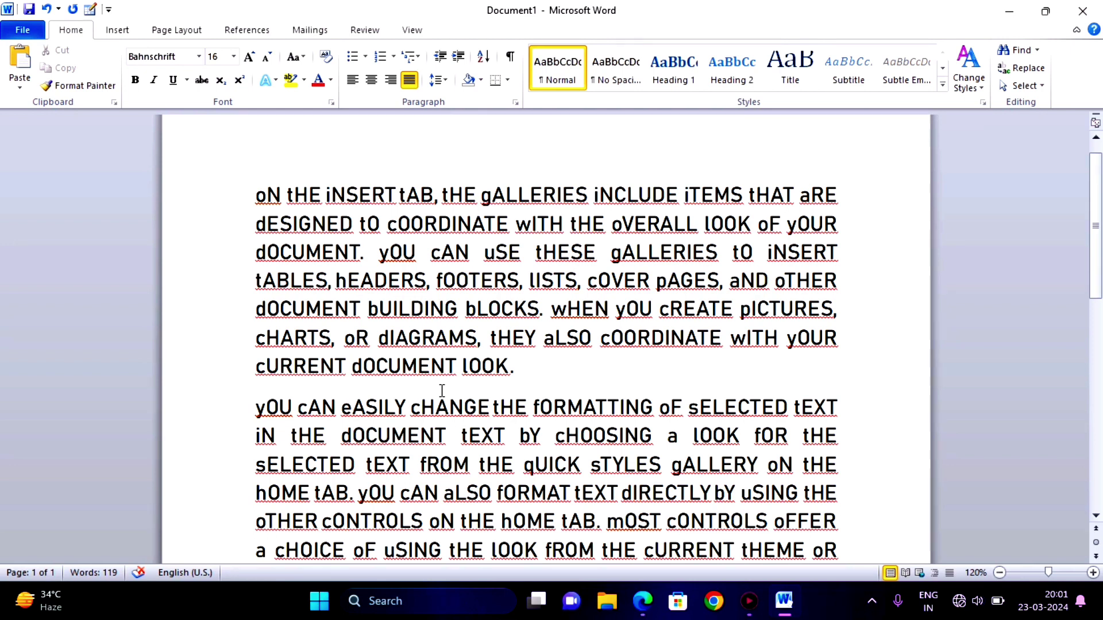
scroll(442, 391, down, 1)
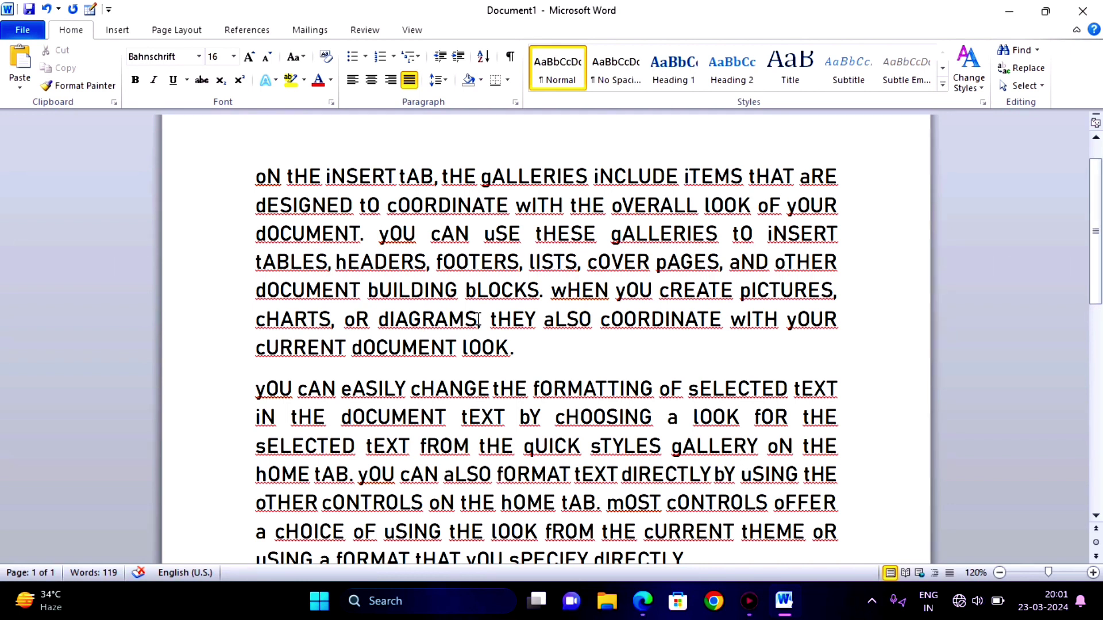
text(,)
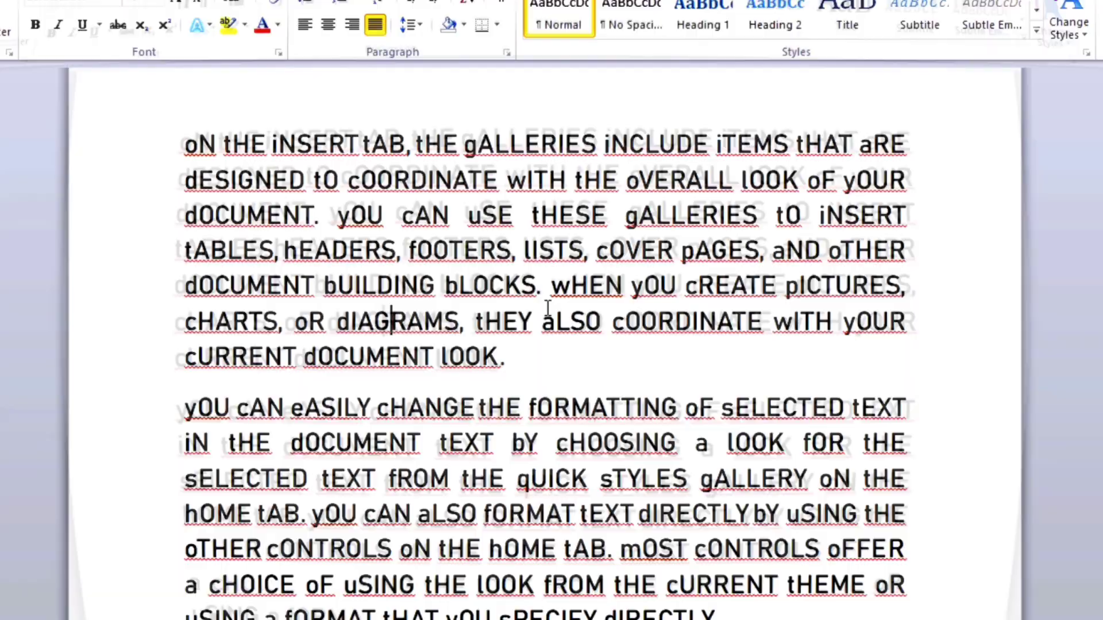